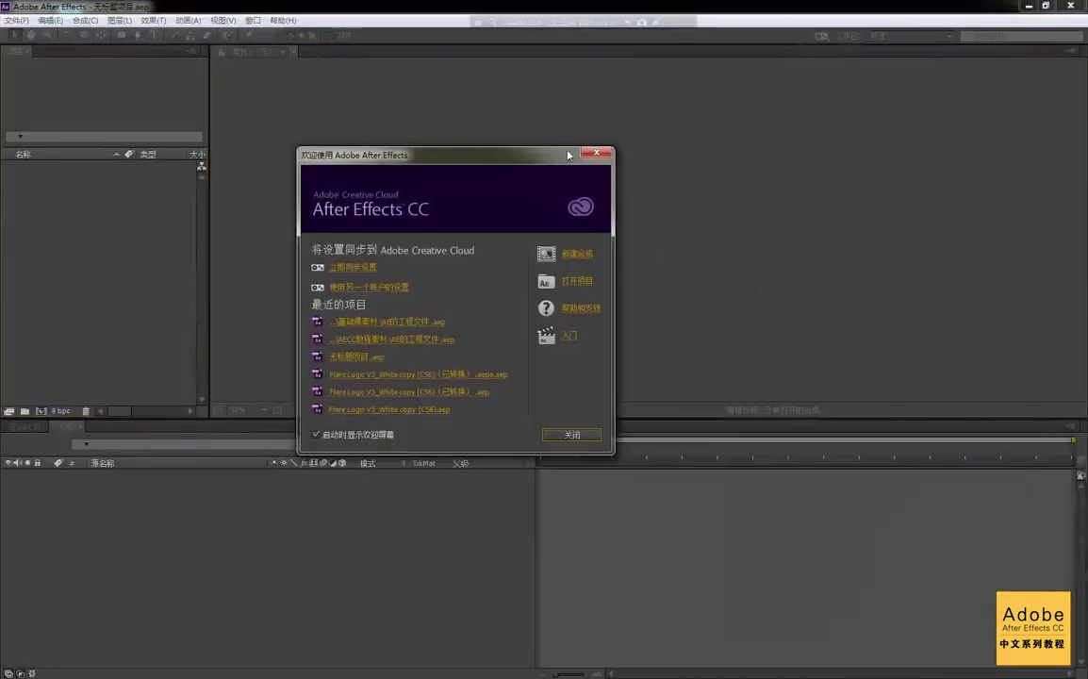
- Dismiss the welcome screen and shrink the program window so the desktop files are accessible
left_click(677, 153)
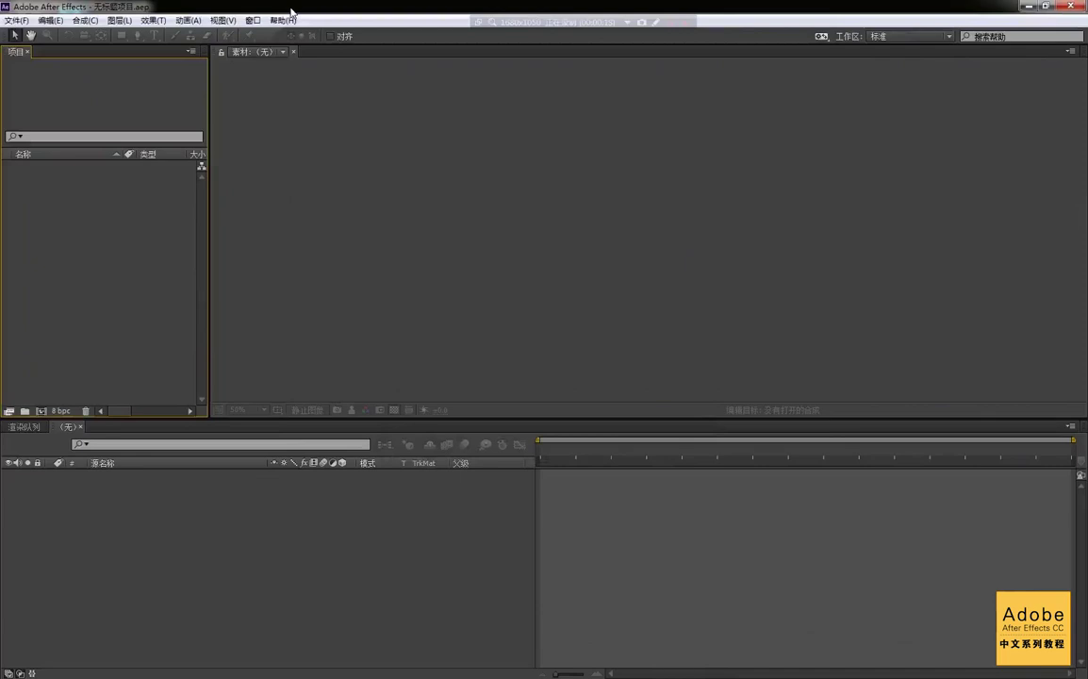
left_click(16, 20)
mouse_move(141, 35)
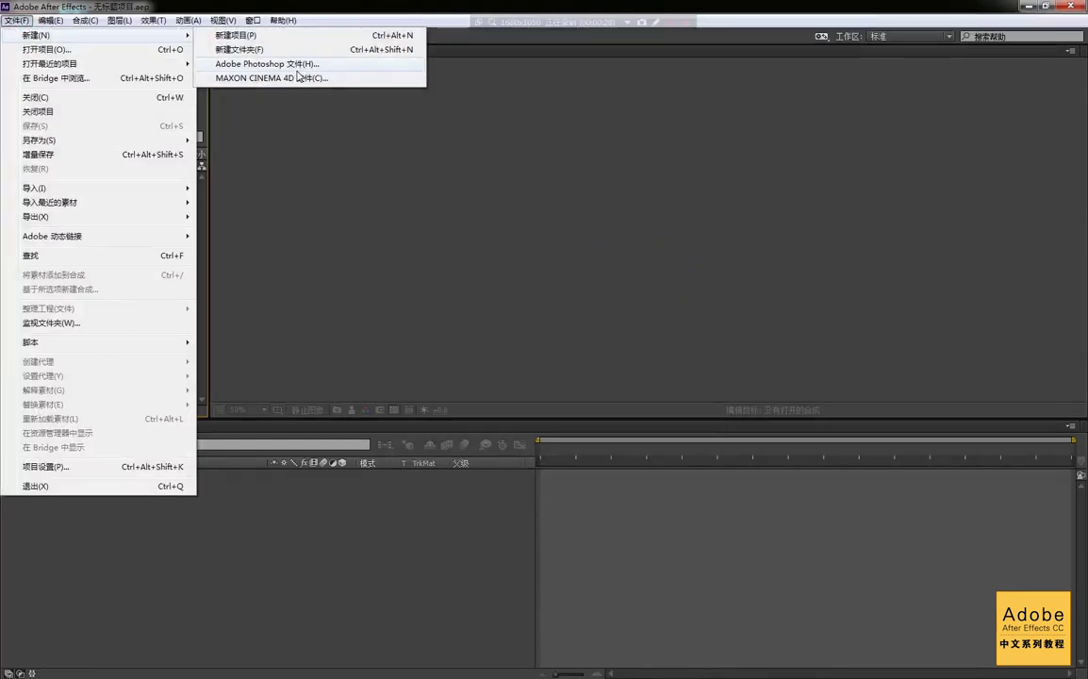
left_click(330, 5)
left_click_drag(330, 4, 442, 24)
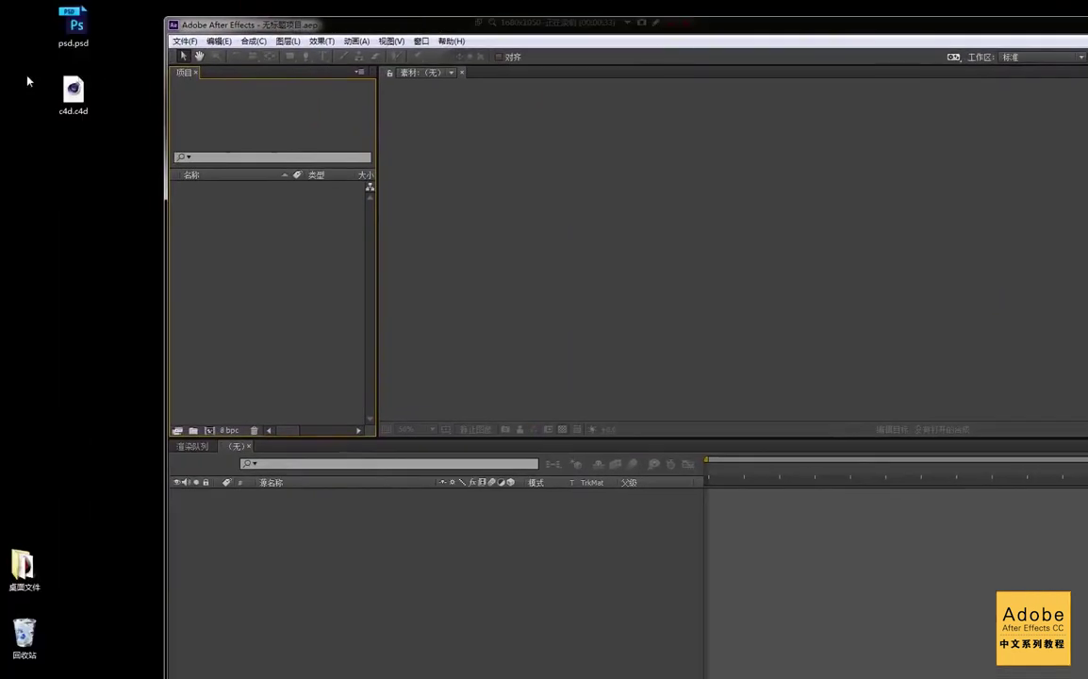
- Create a new project and maximize the program window
left_click(185, 41)
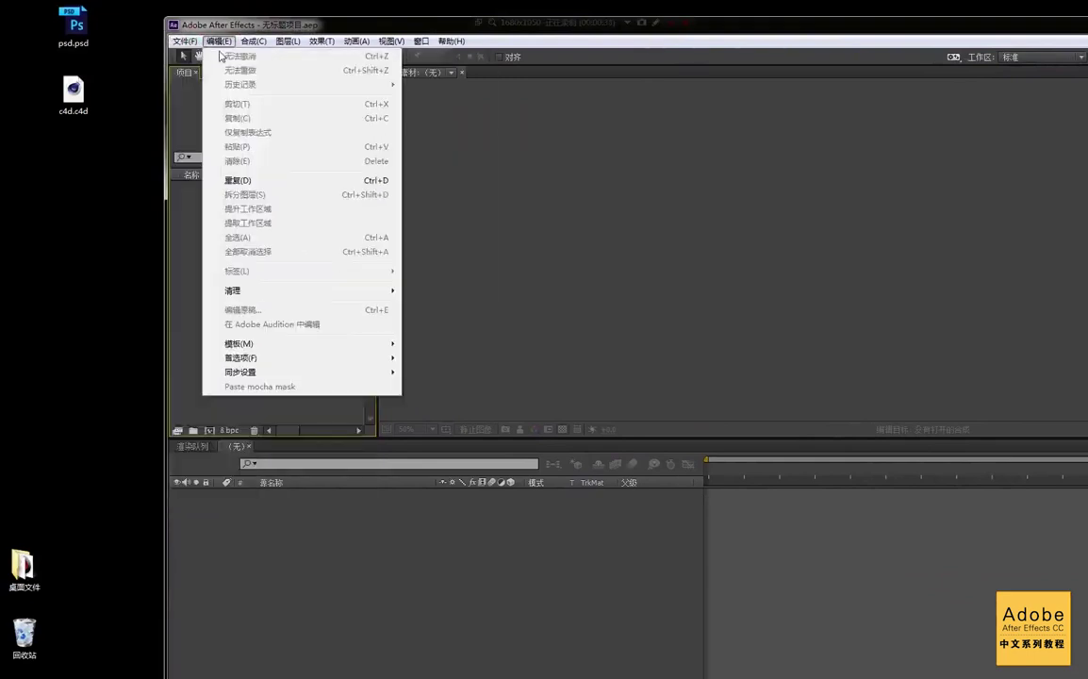
mouse_move(338, 61)
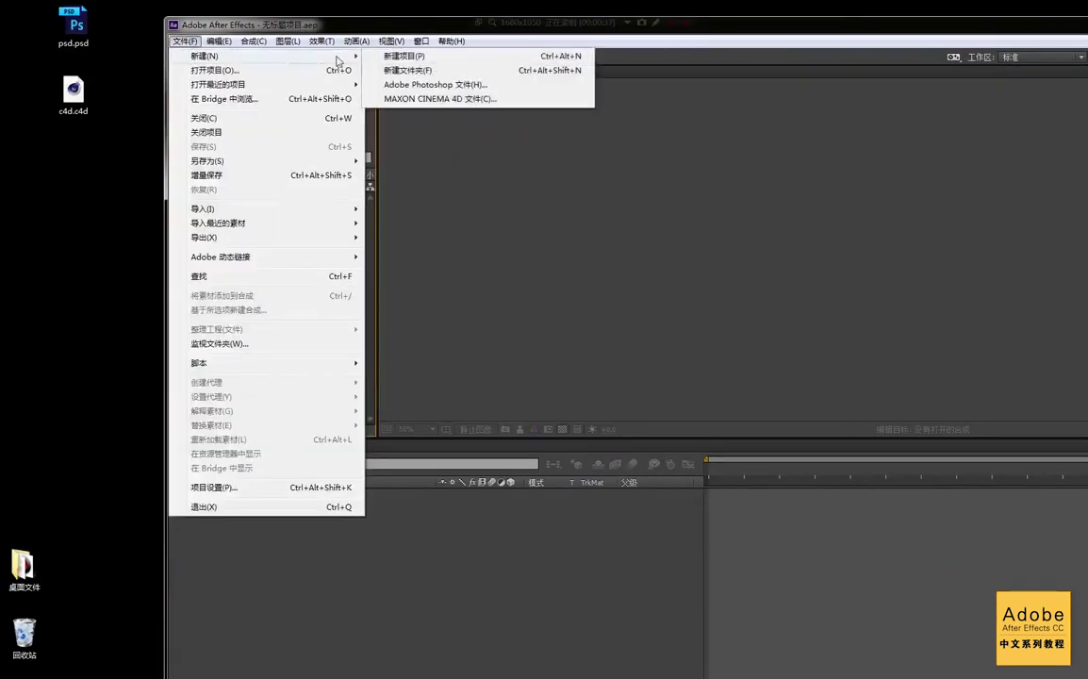
left_click(404, 55)
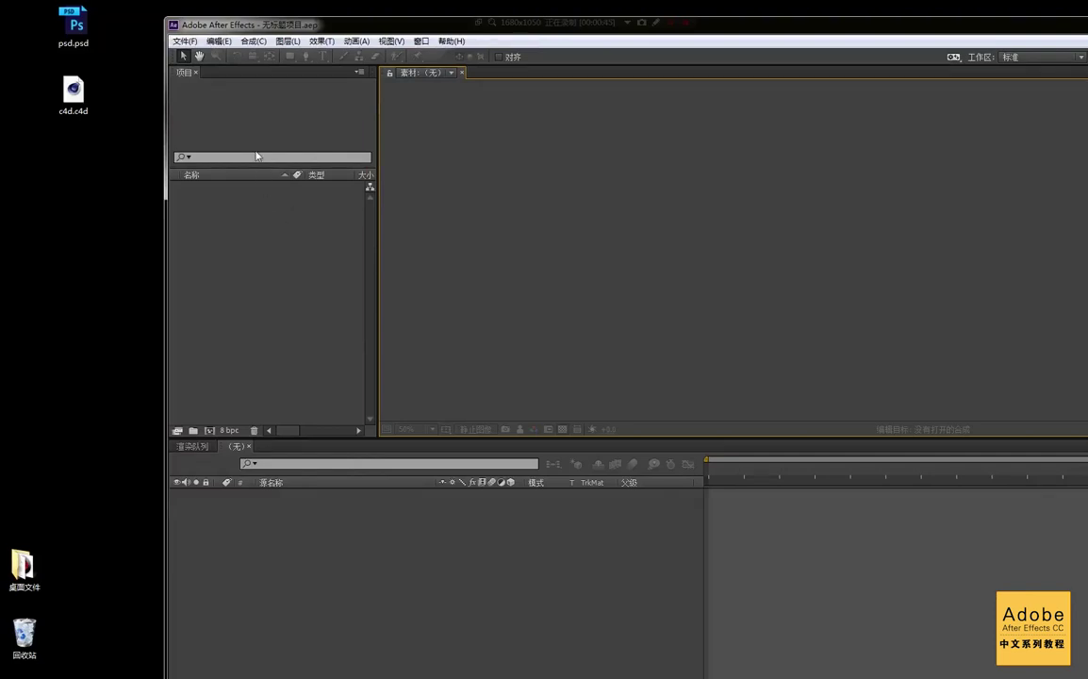
double_click(324, 25)
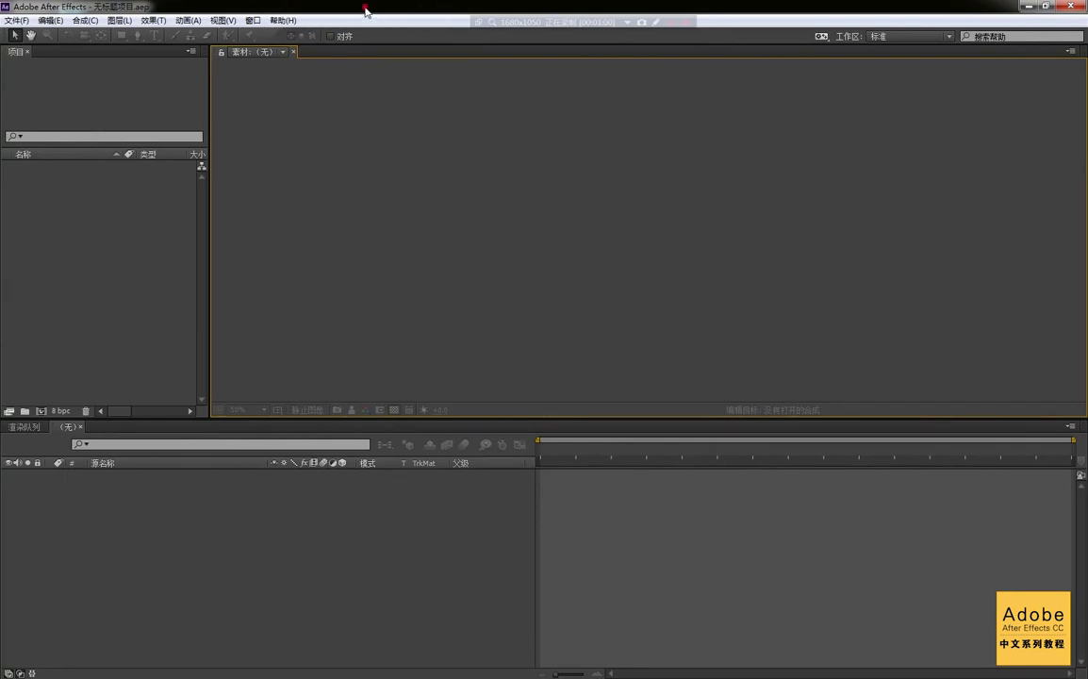
- Import psd.psd and c4d.c4d from the desktop into the project, with the program window maximized again at the end
left_click_drag(330, 8, 489, 22)
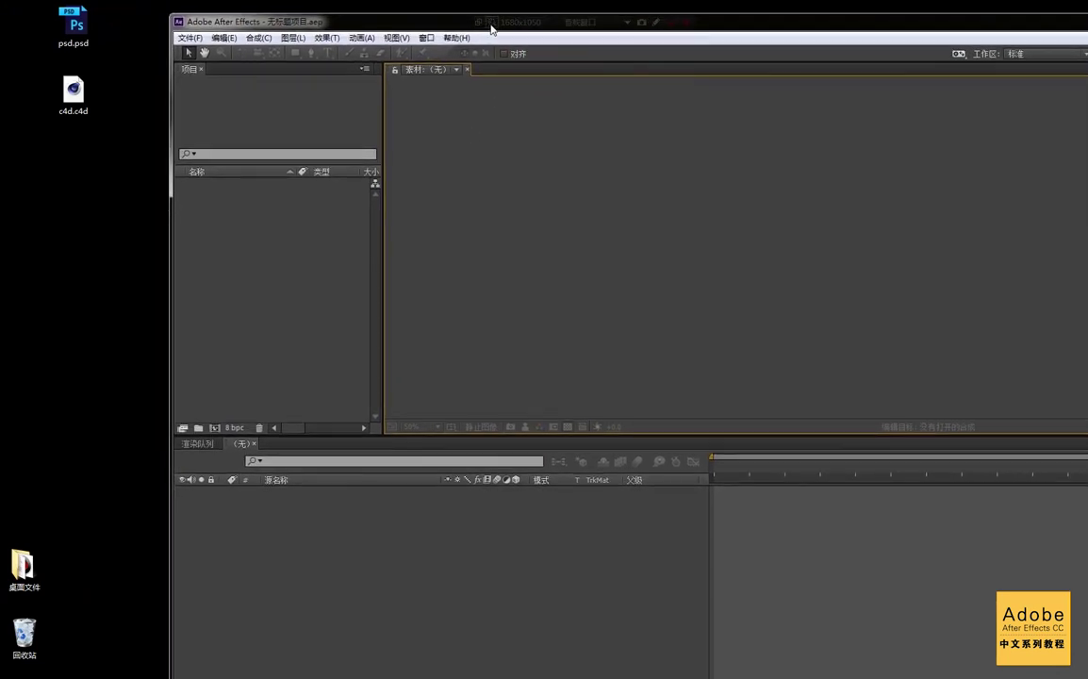
left_click(37, 199)
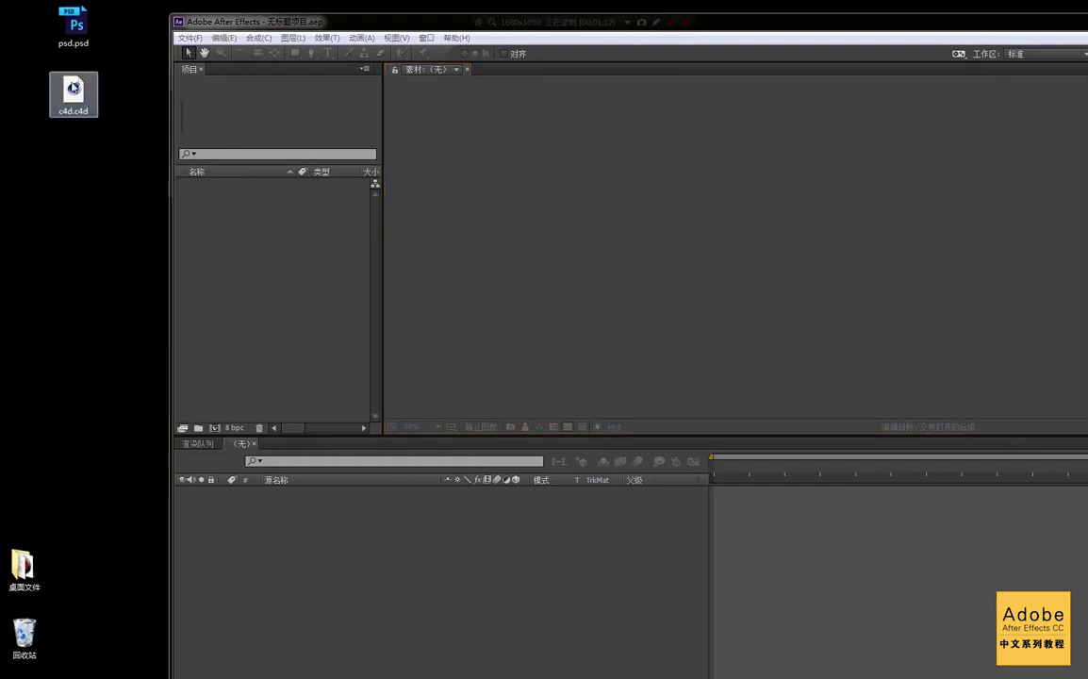
left_click_drag(120, 3, 46, 129)
left_click_drag(80, 23, 252, 229)
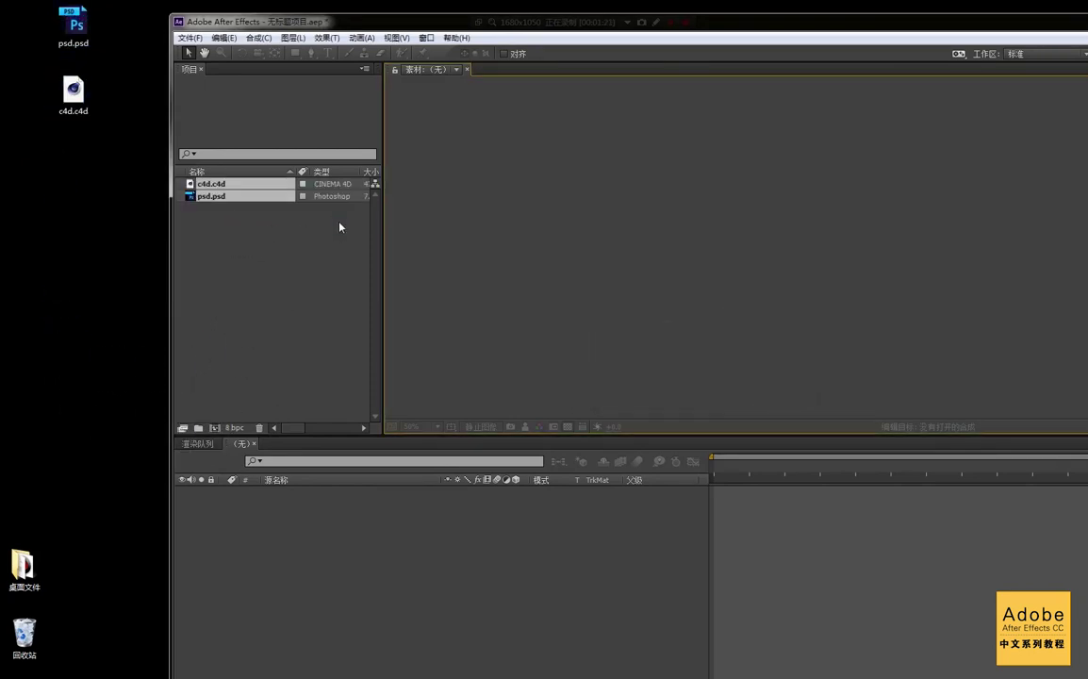
left_click(313, 241)
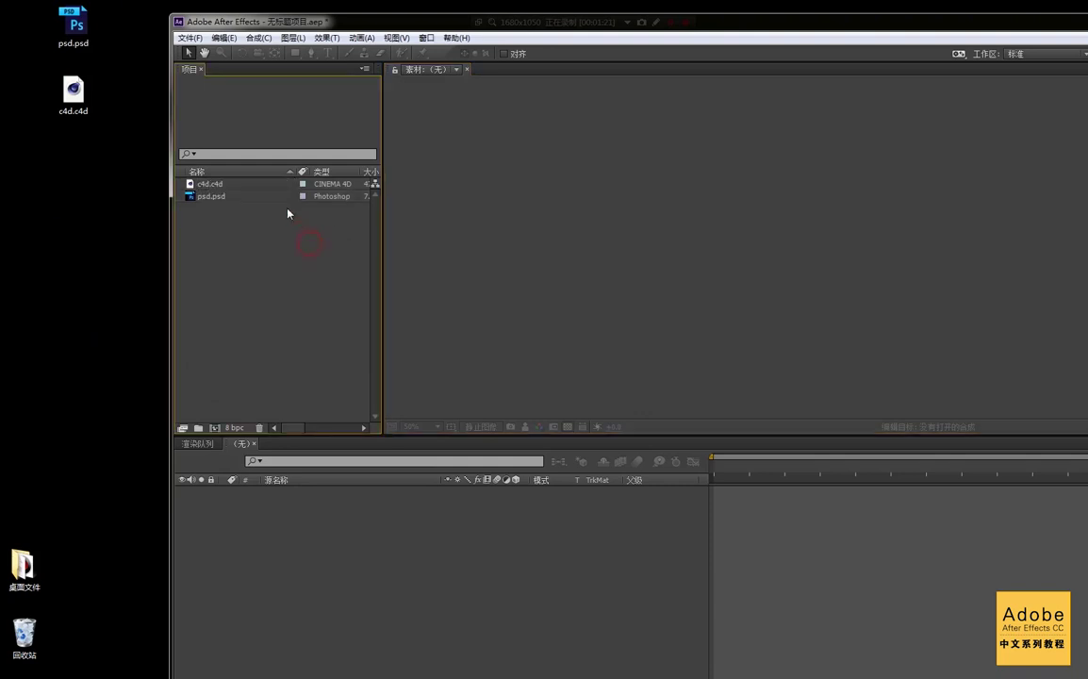
double_click(341, 18)
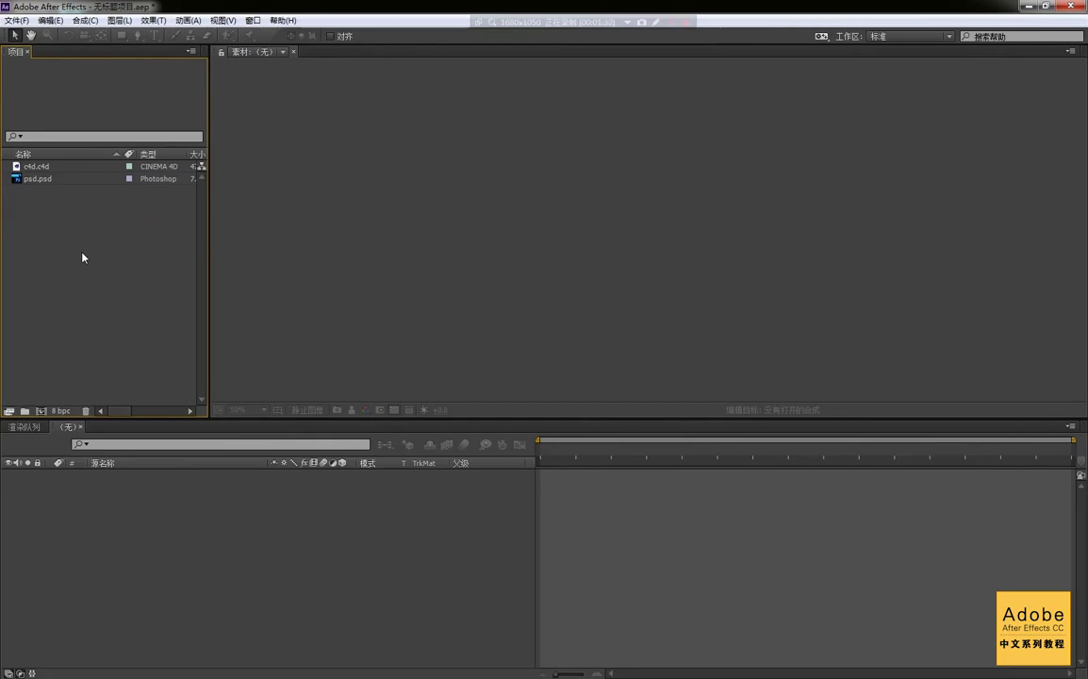
- Open psd.psd in the footage viewer and keep it selected in the project
double_click(36, 178)
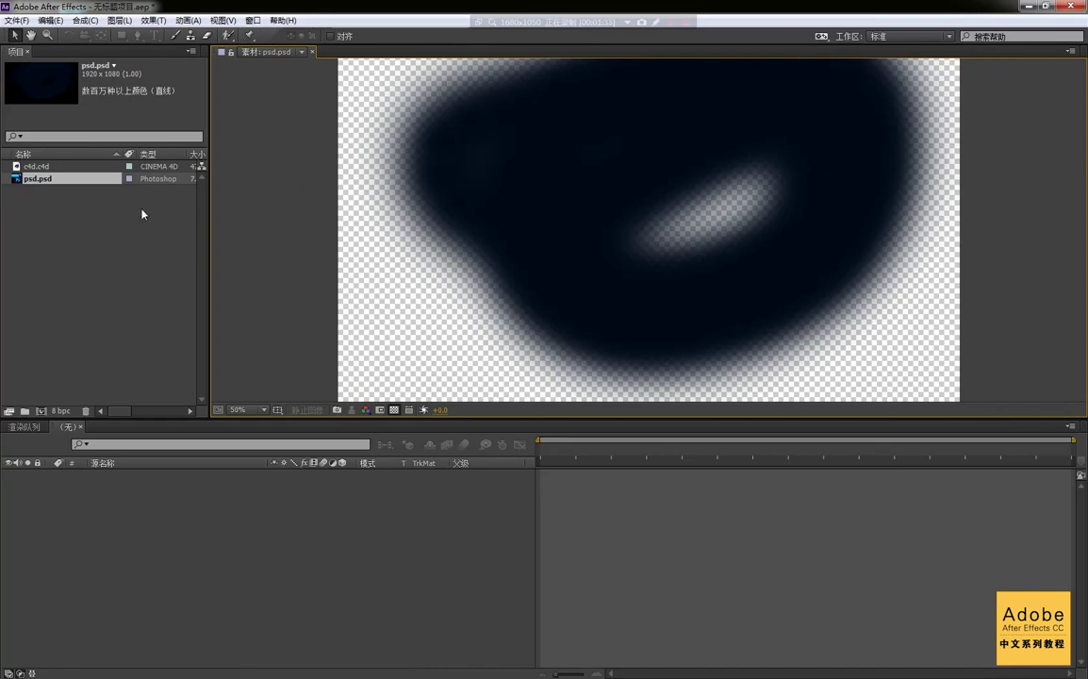
left_click(53, 213)
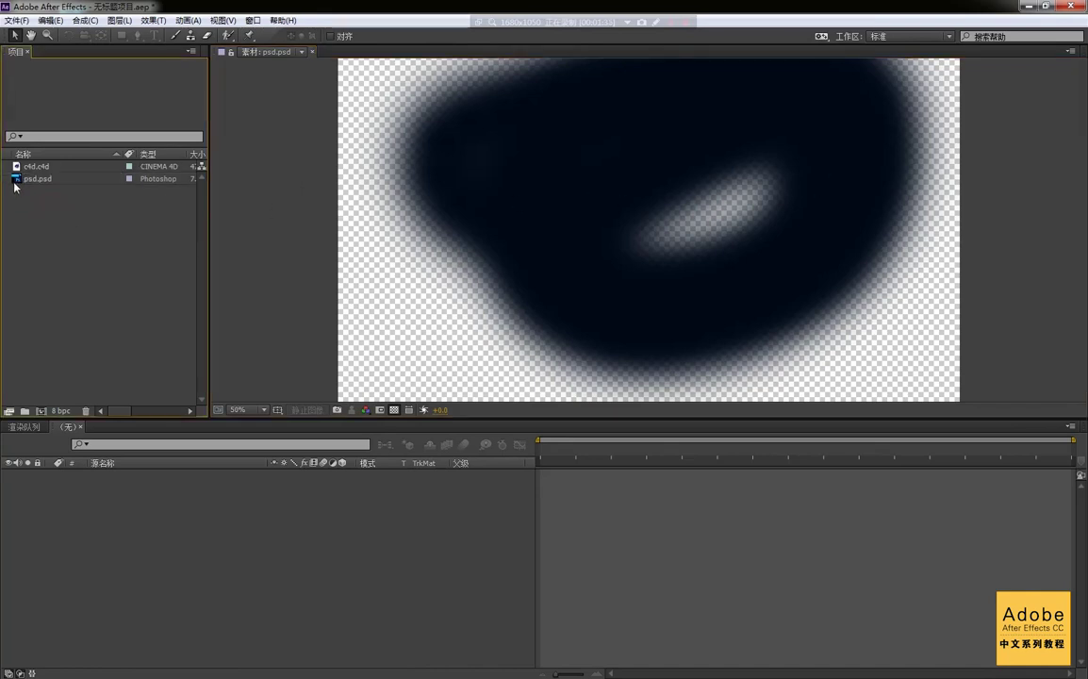
left_click(29, 181)
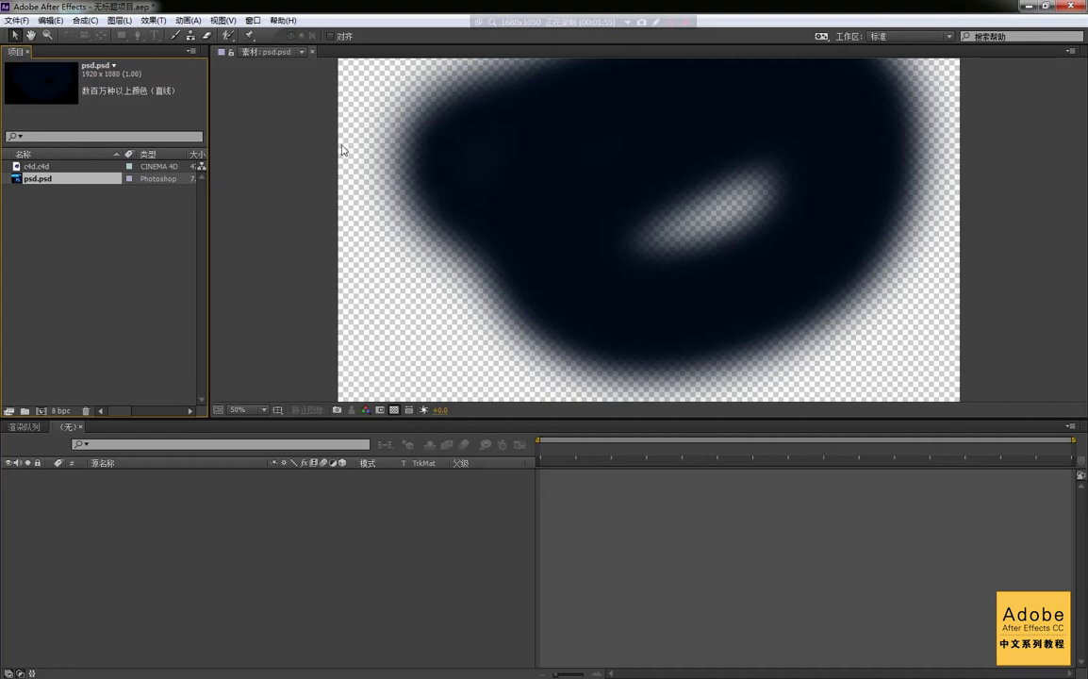
- Examine the soft transparent edges of the psd.psd image up close and as a whole
scroll(349, 149, "up", 3)
left_click_drag(317, 170, 835, 150)
left_click_drag(321, 198, 529, 203)
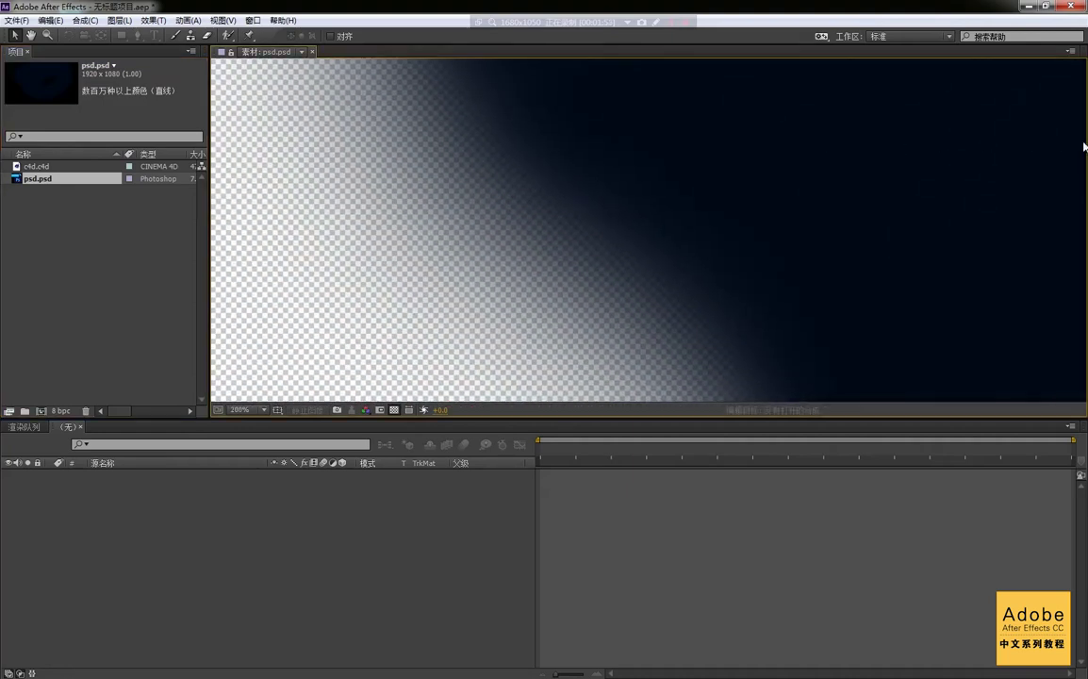
left_click_drag(284, 219, 521, 231)
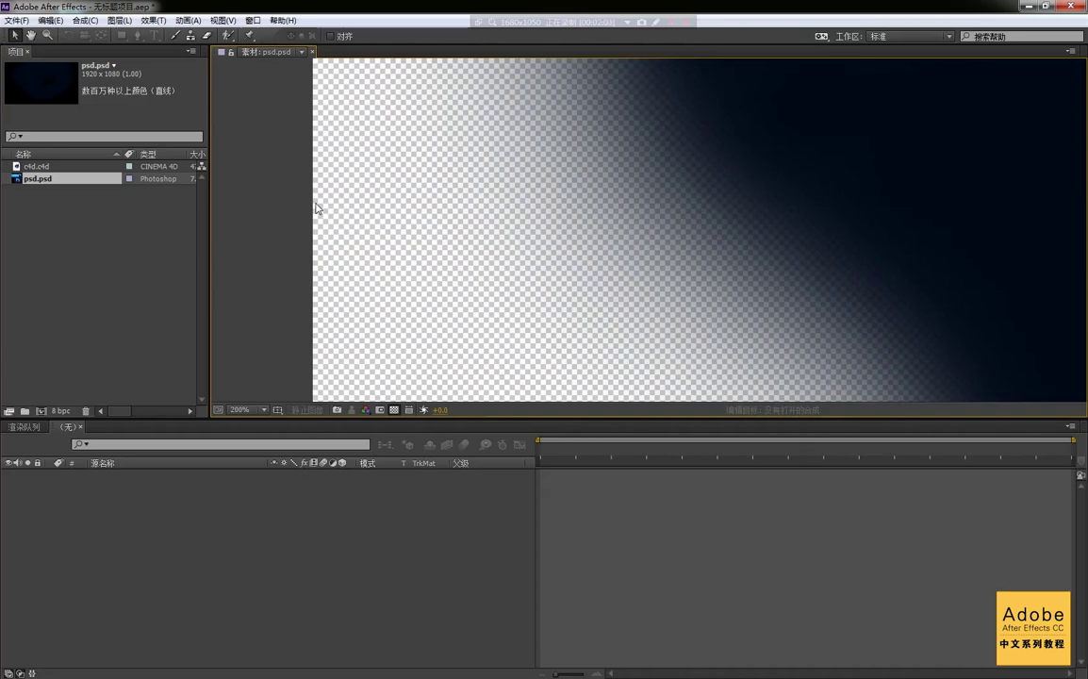
scroll(364, 214, "down", 2)
left_click_drag(401, 215, 230, 205)
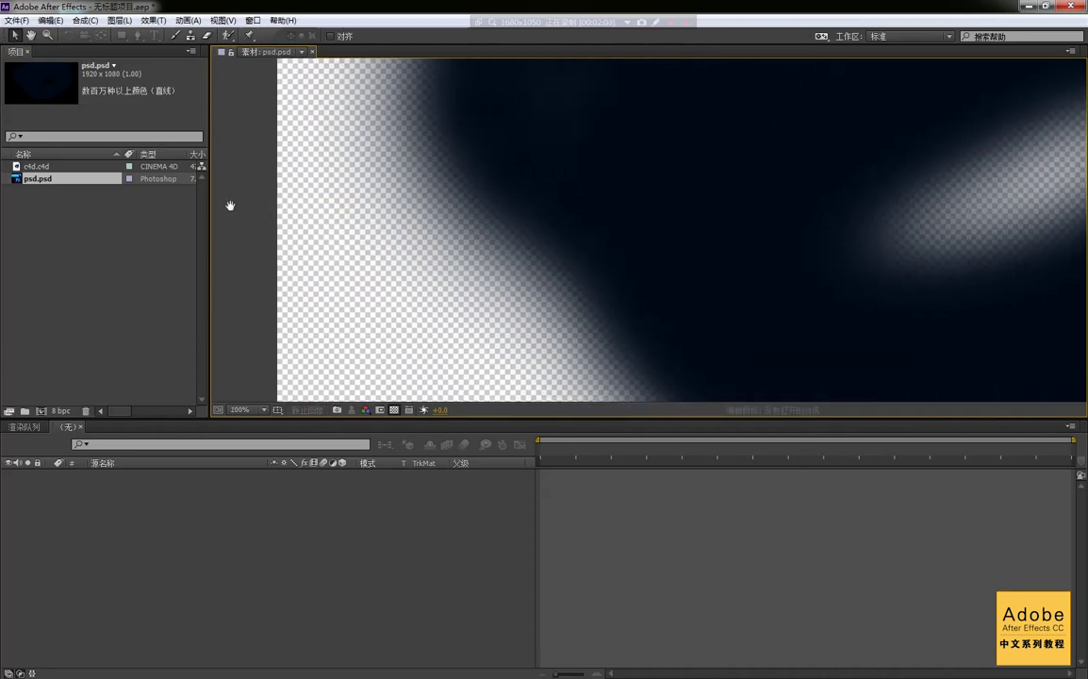
scroll(381, 215, "down", 2)
left_click_drag(388, 215, 213, 211)
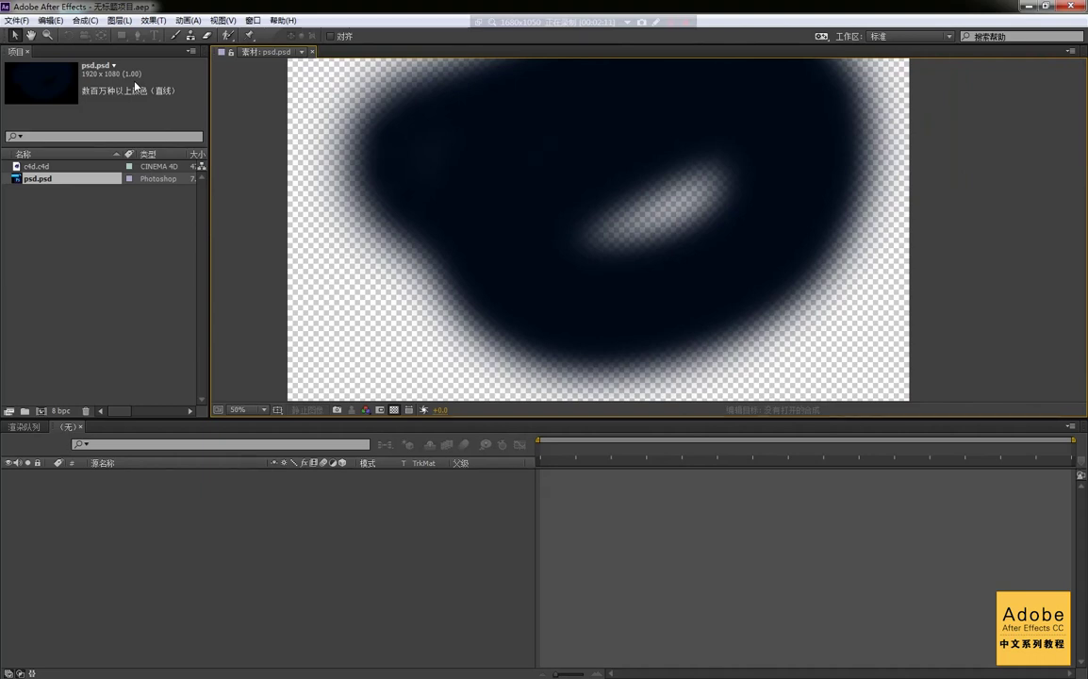
left_click(170, 247)
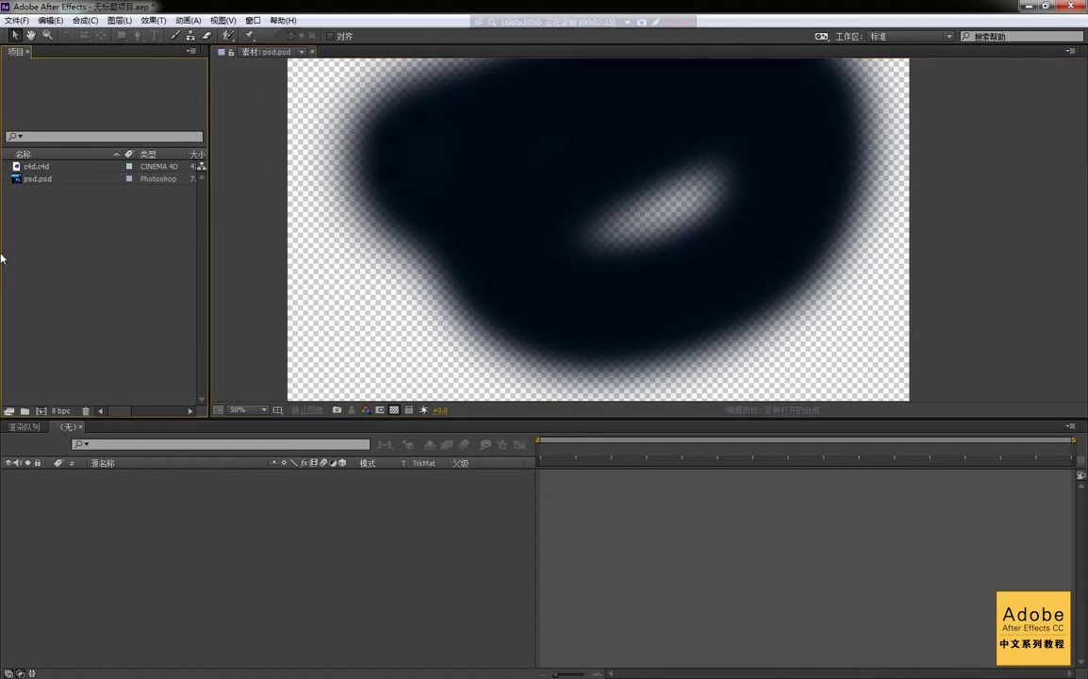
left_click(102, 217)
double_click(107, 204)
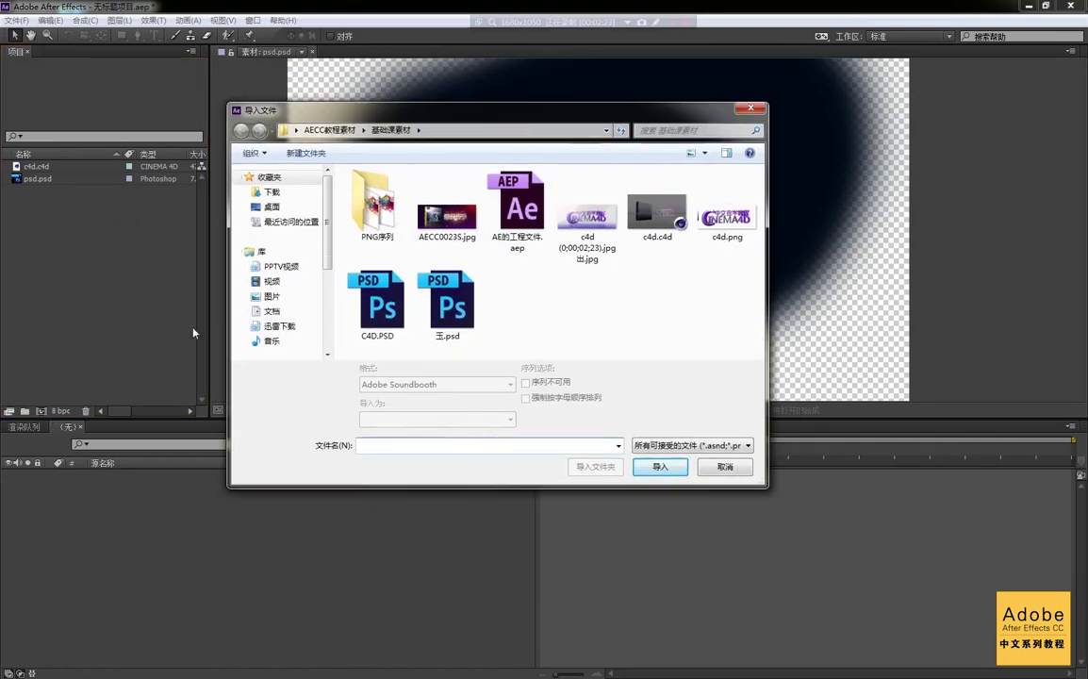
key("Escape")
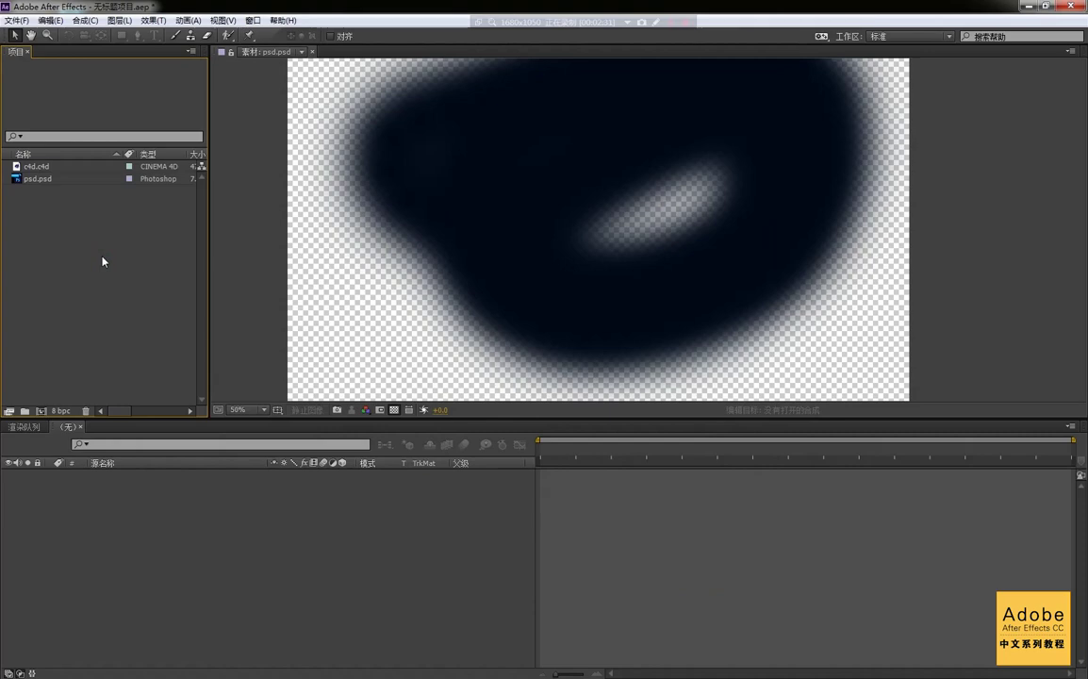
double_click(102, 261)
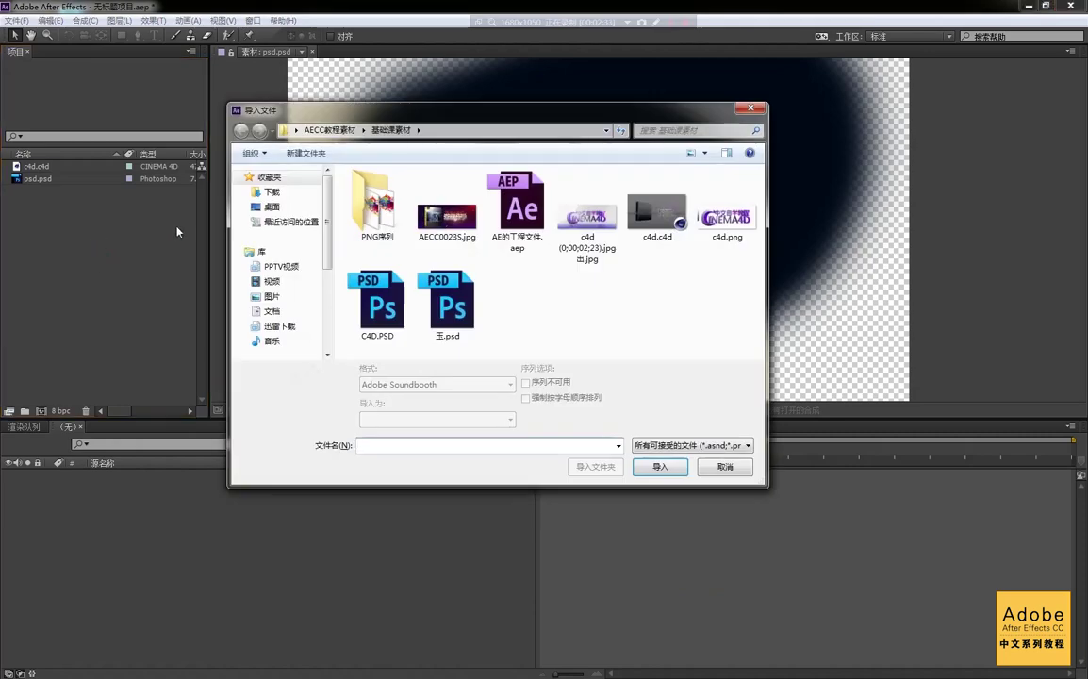
left_click(751, 108)
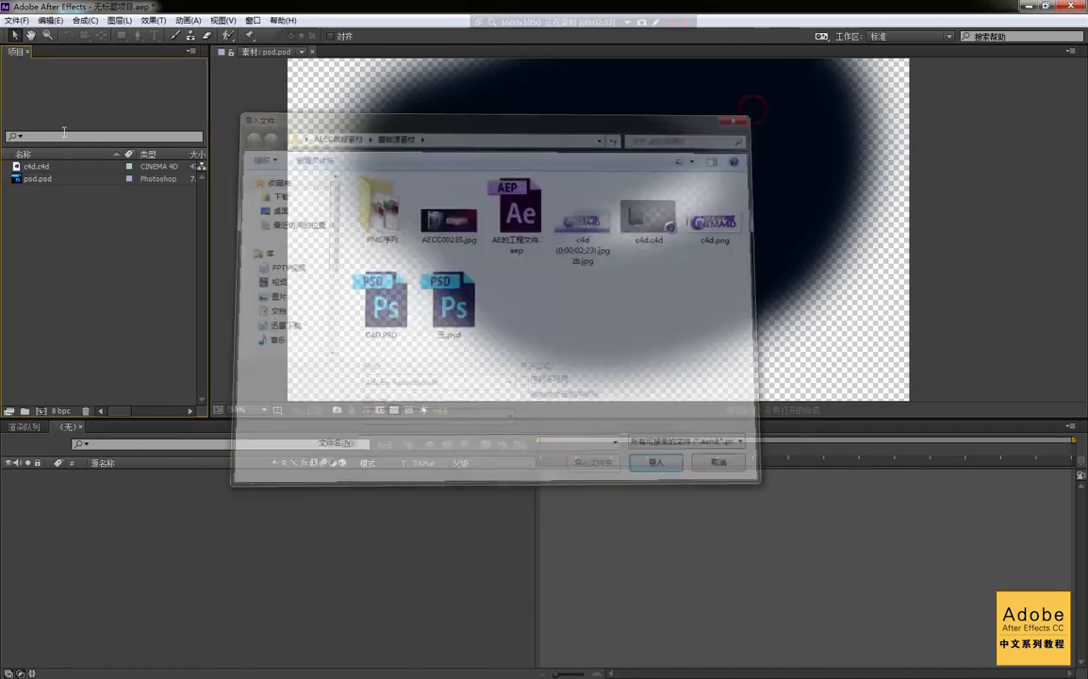
left_click(15, 21)
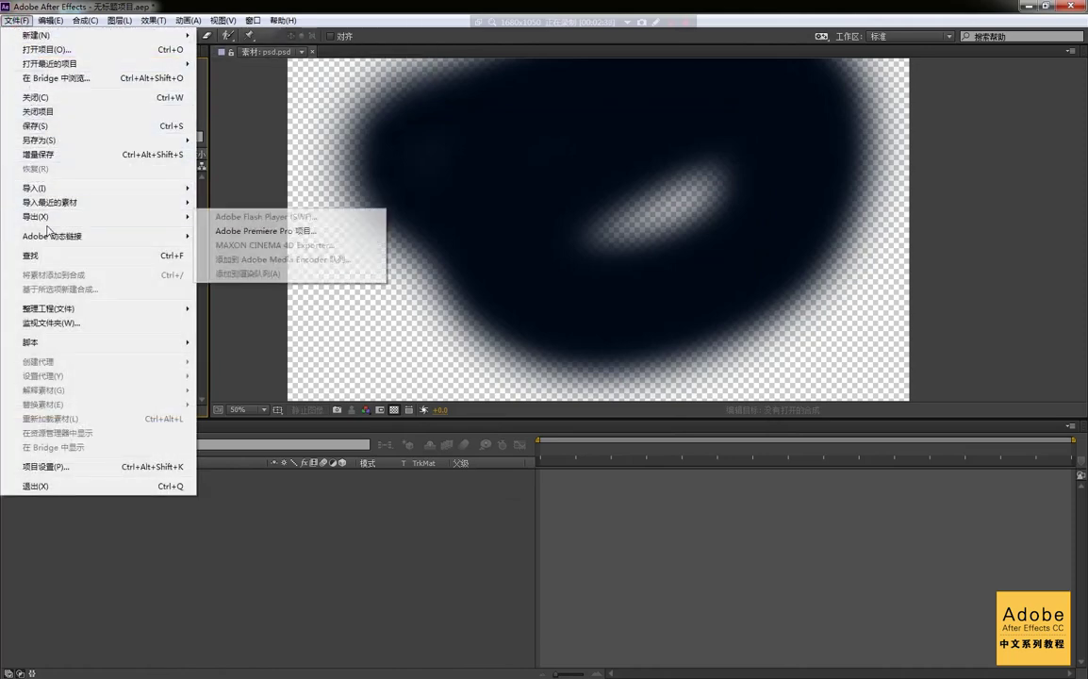
mouse_move(93, 187)
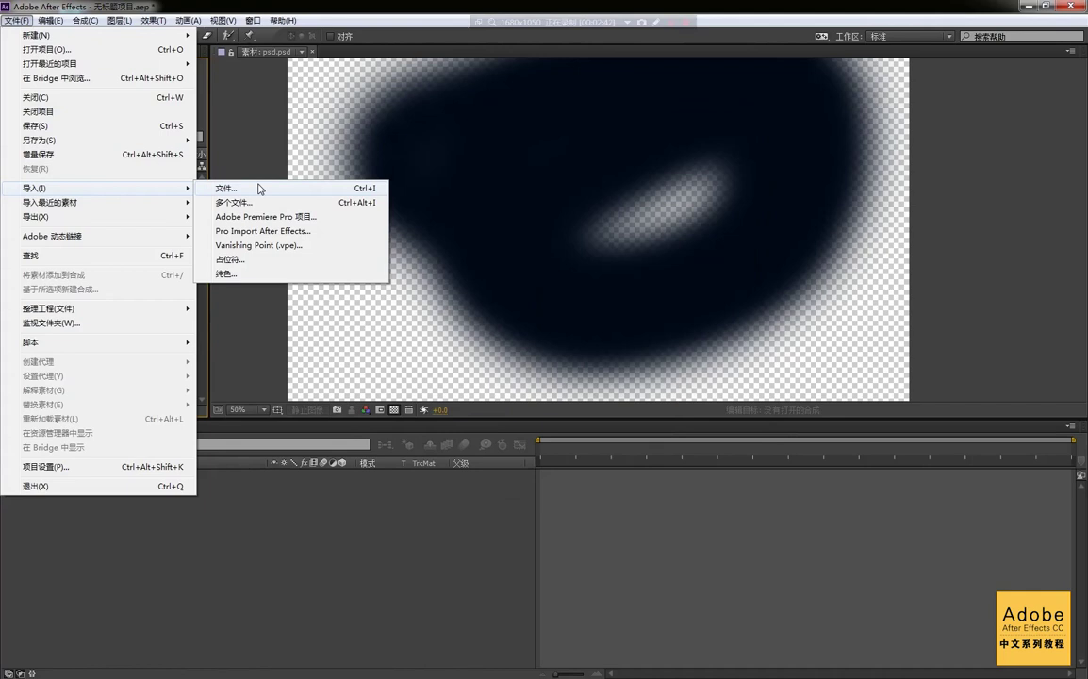
left_click(240, 146)
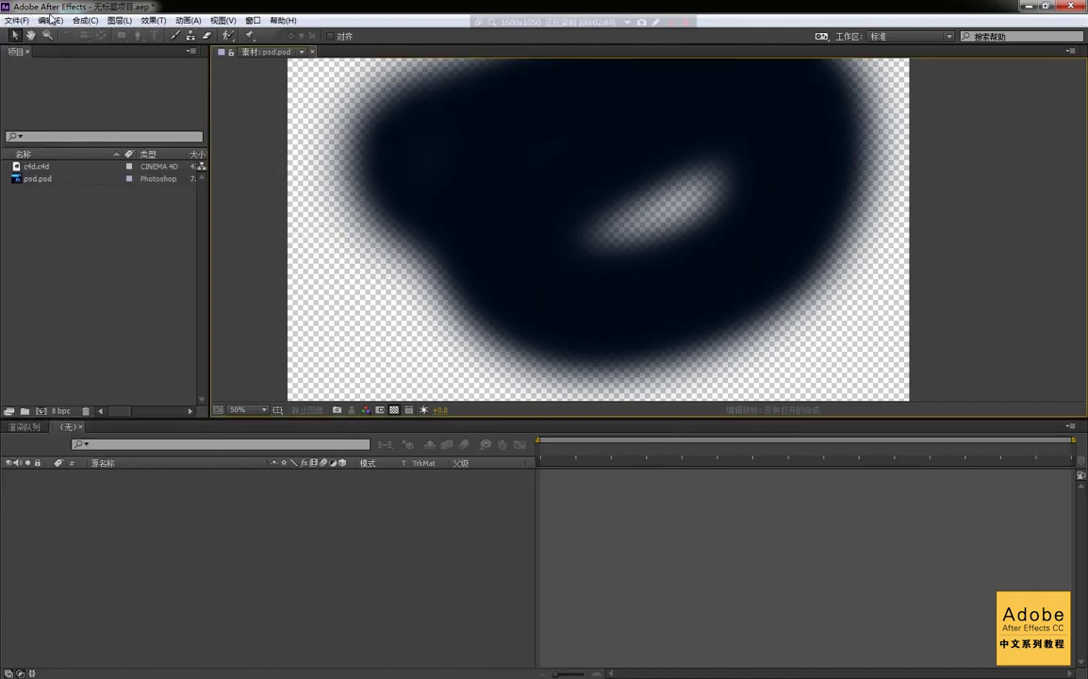
left_click(19, 21)
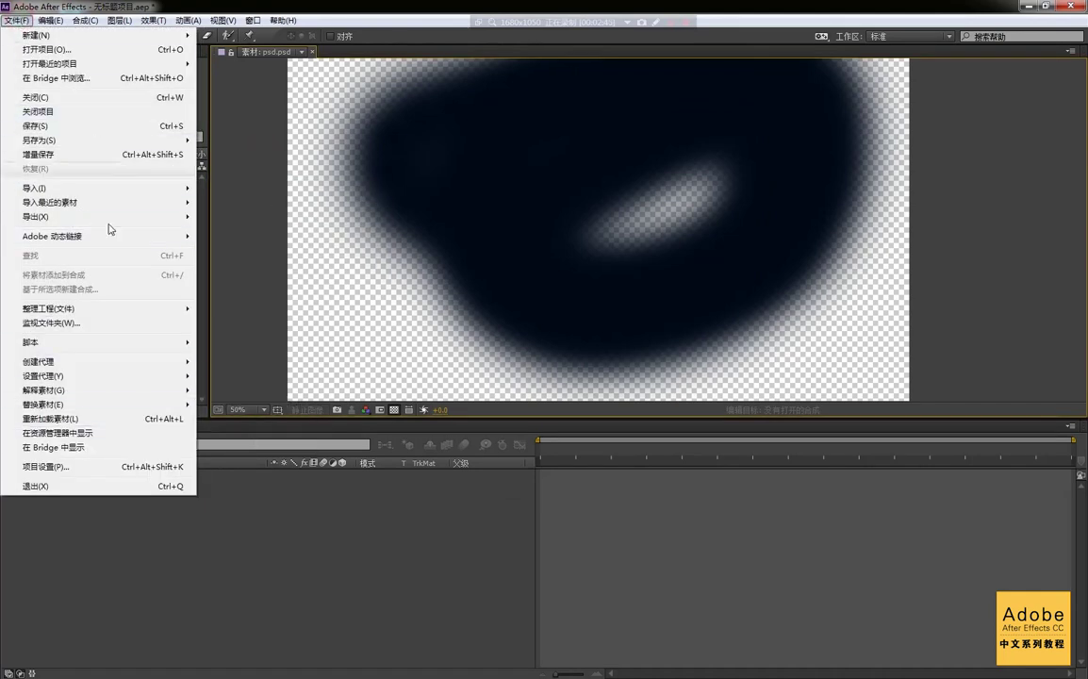
left_click(238, 168)
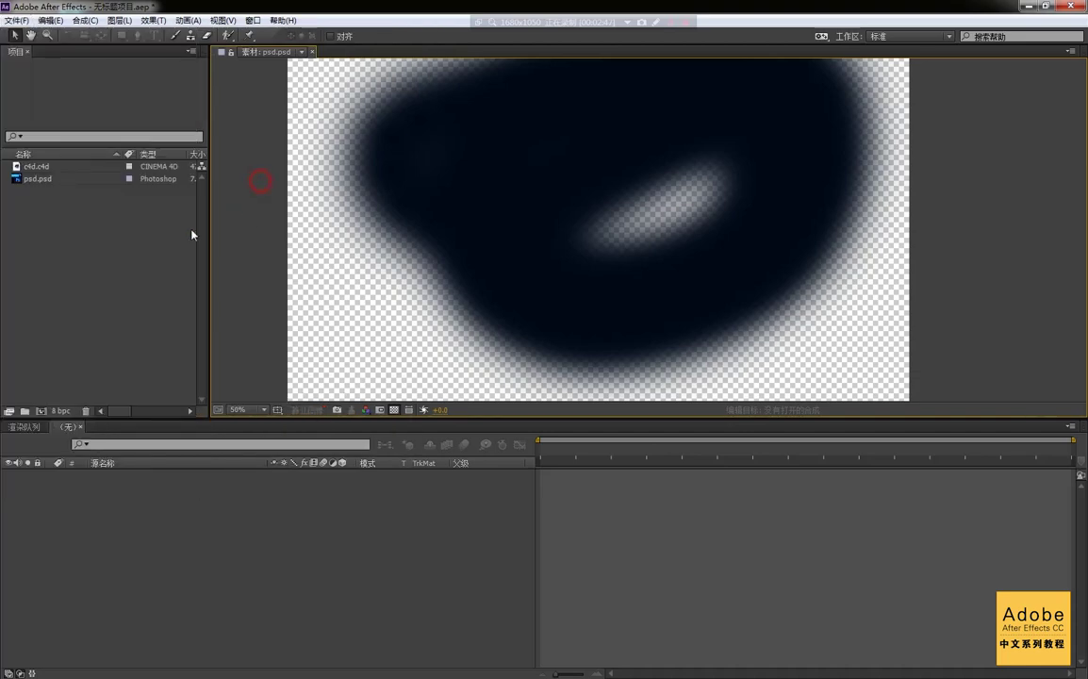
right_click(119, 247)
mouse_move(236, 312)
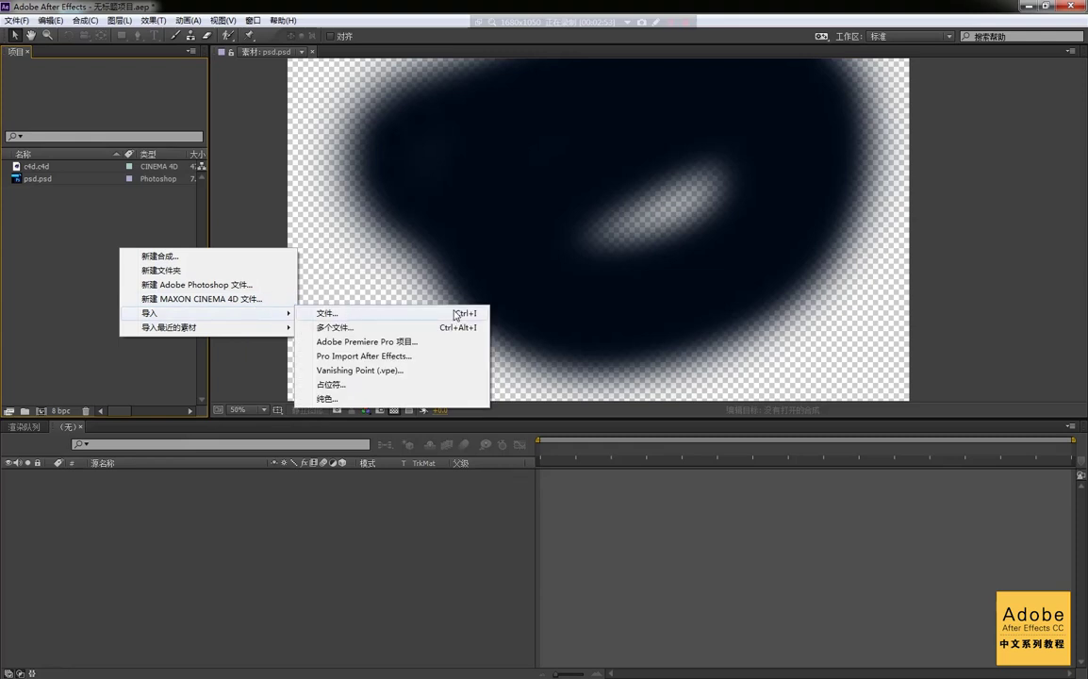
left_click(58, 272)
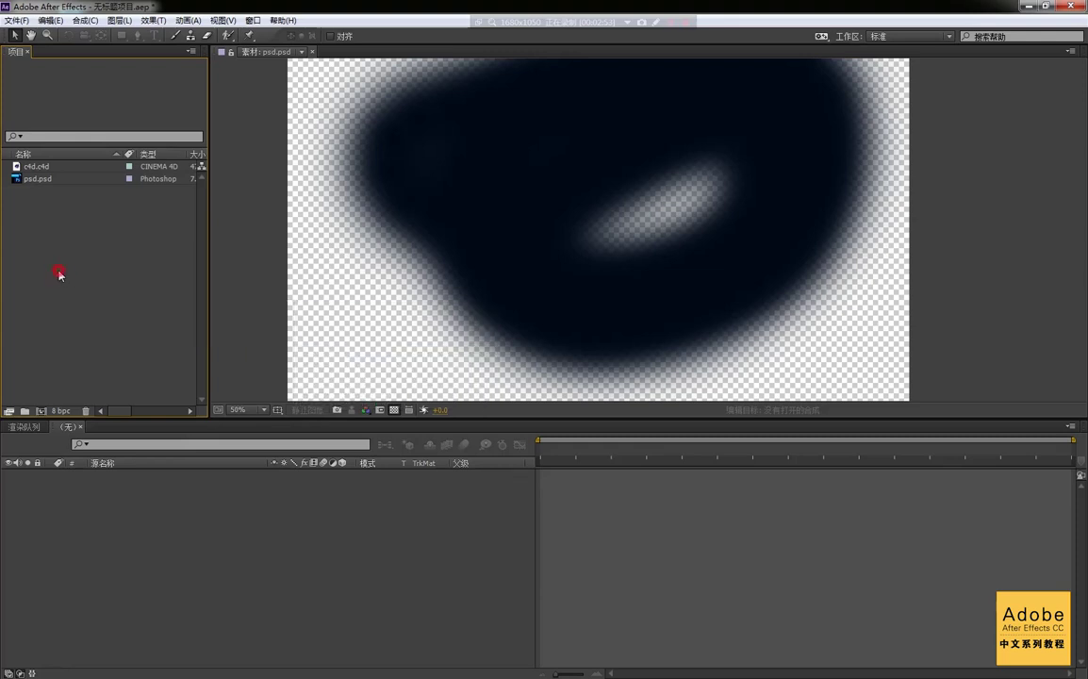
- Open the footage import dialog, go up to AECC教程素材 and return to its 基础课素材 folder
double_click(59, 274)
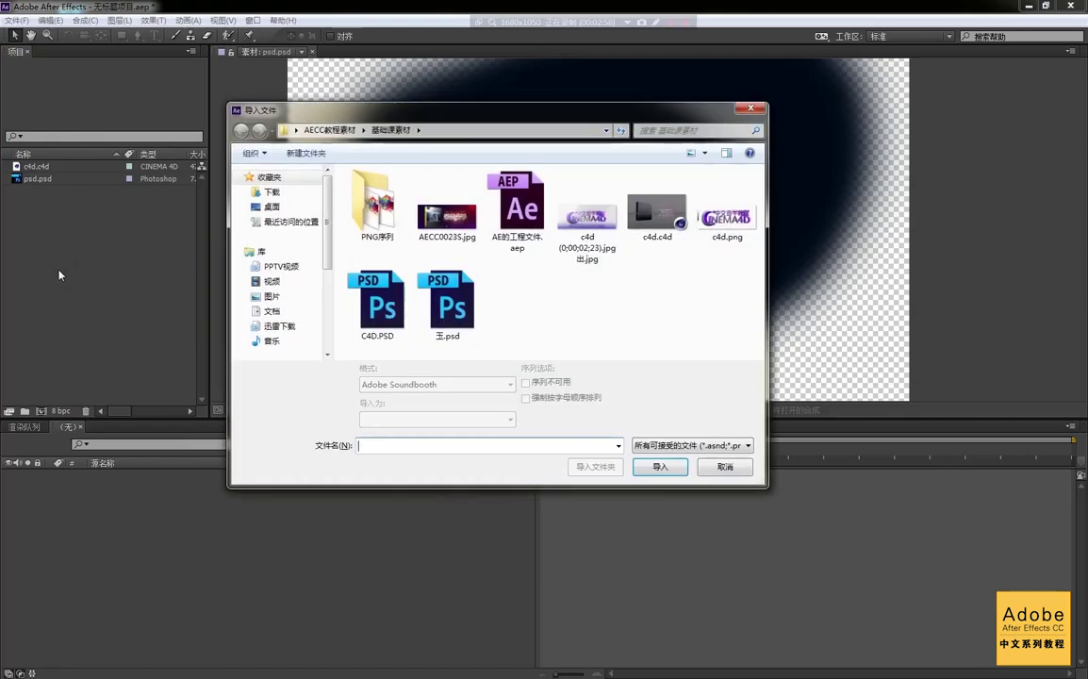
left_click_drag(444, 109, 311, 139)
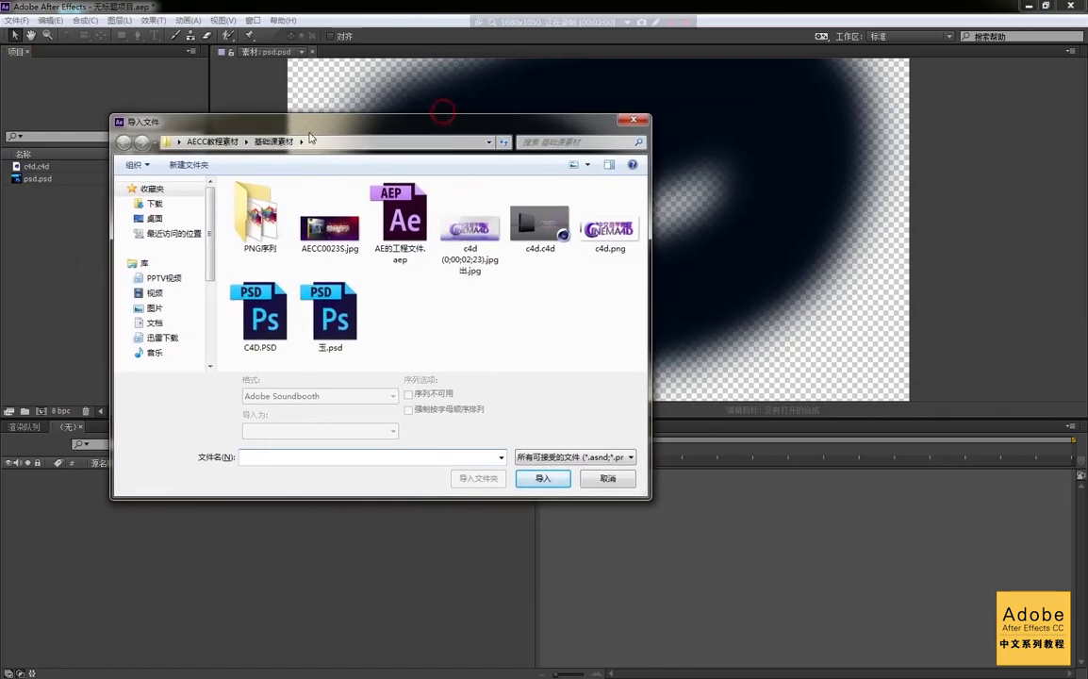
left_click(212, 141)
key("Return")
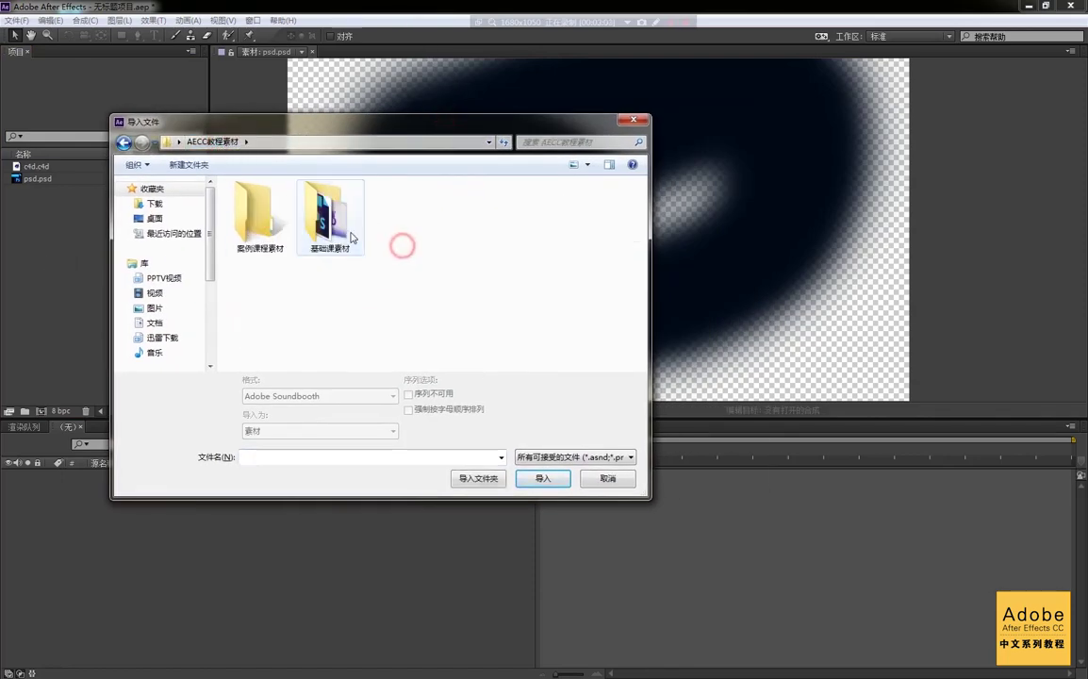
left_click_drag(531, 128, 598, 49)
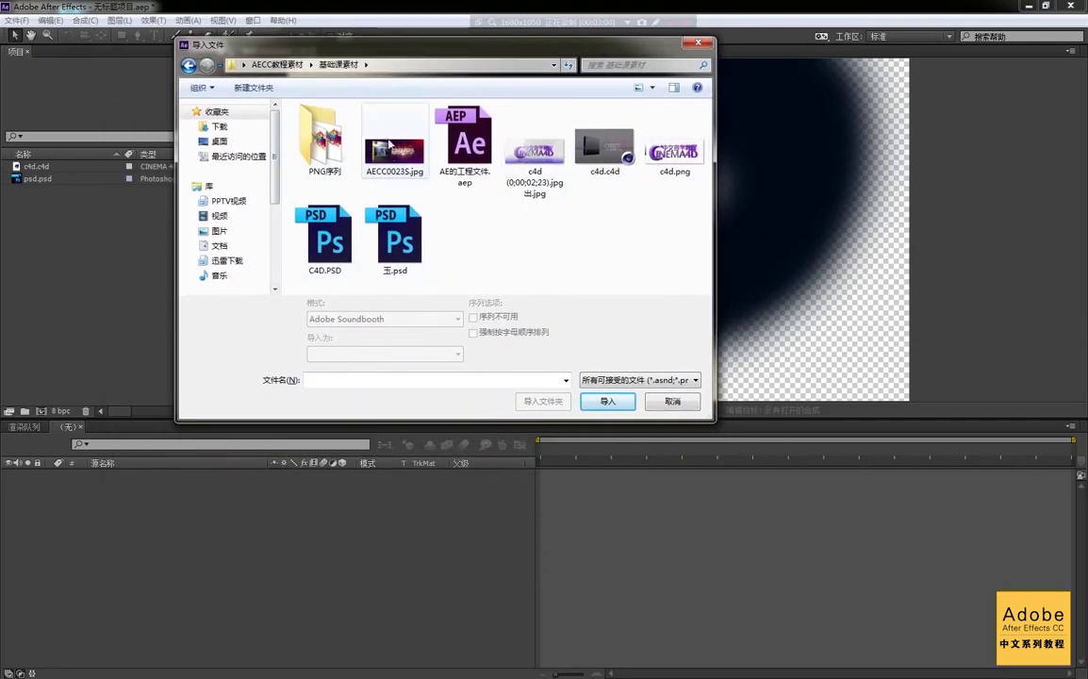
left_click_drag(545, 42, 577, 71)
left_click(578, 251)
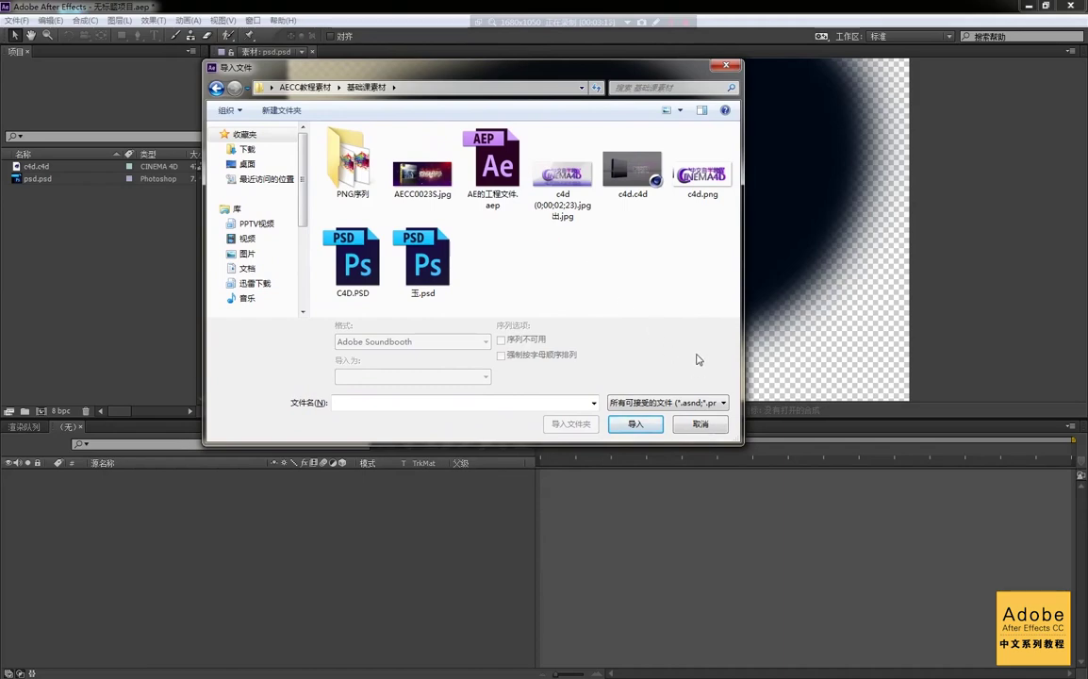
left_click(687, 322)
left_click(685, 295)
- Switch the import file type filter to all files (*.*) and back to all acceptable files
left_click(724, 405)
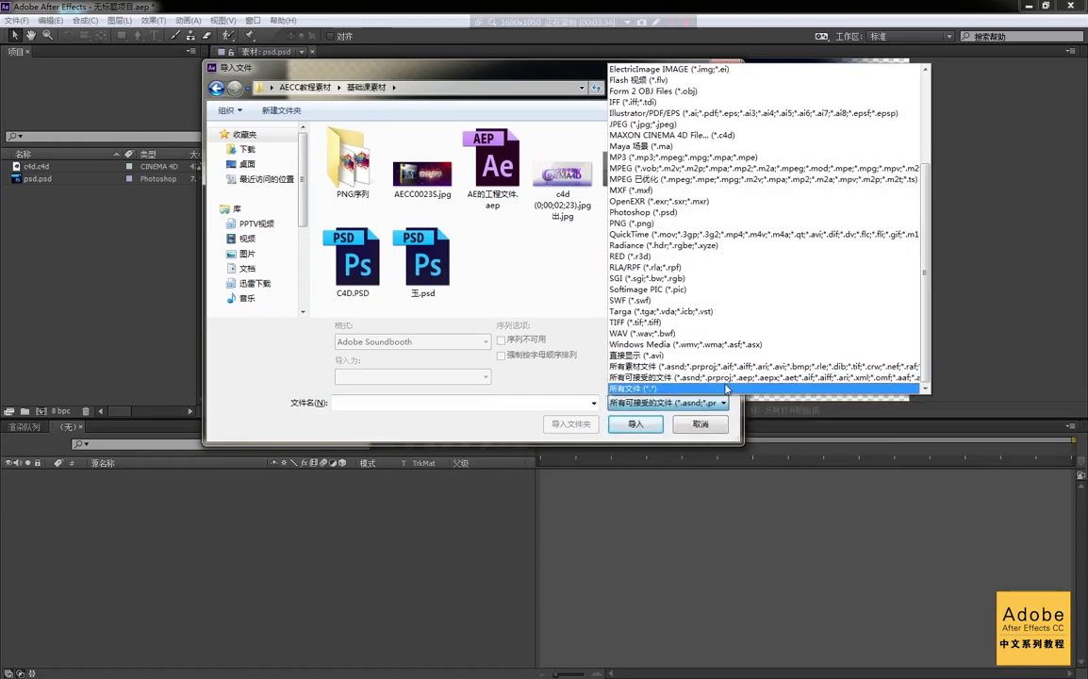
left_click(727, 388)
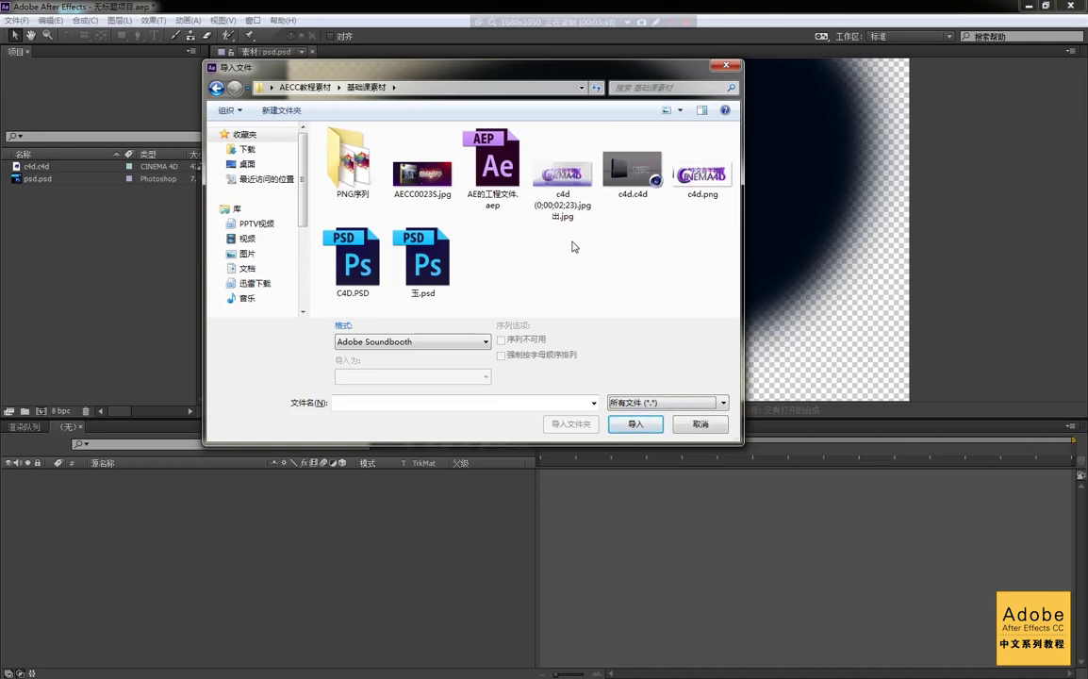
left_click(665, 402)
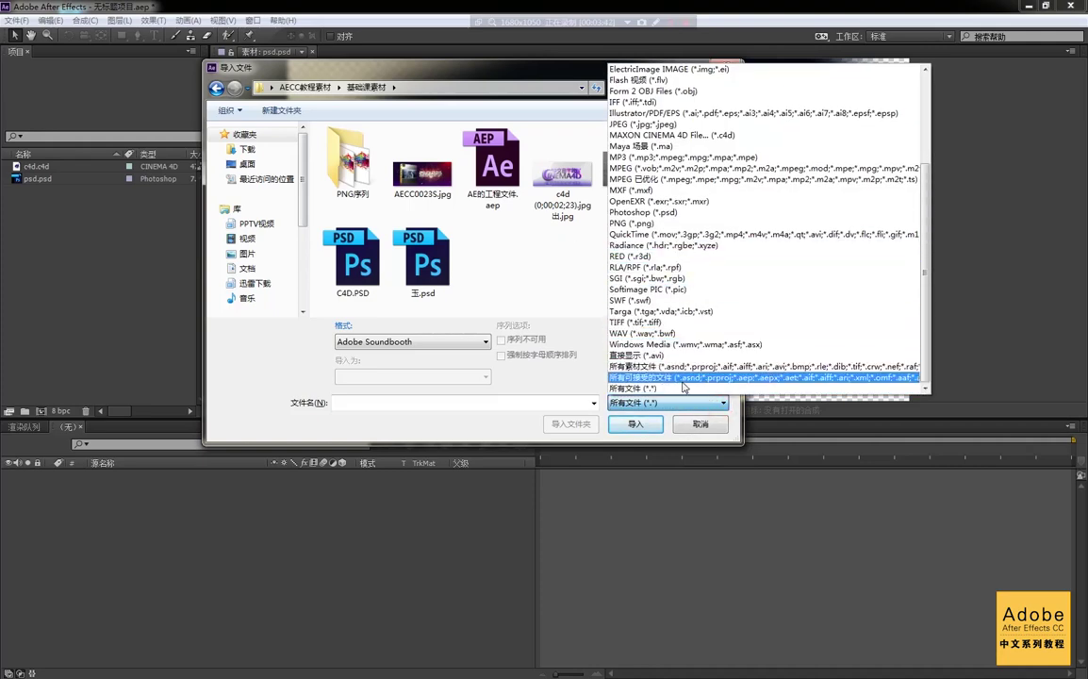
left_click(682, 378)
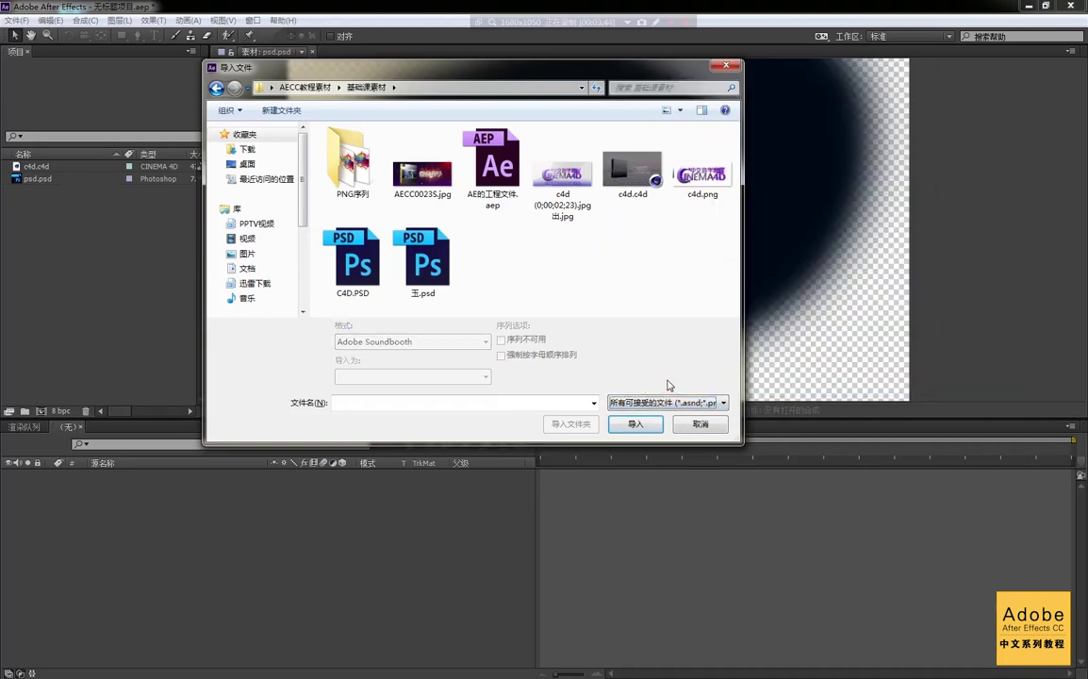
- Limit the files offered for import to the JPEG (*.jpg;*.jpeg) type
left_click(670, 403)
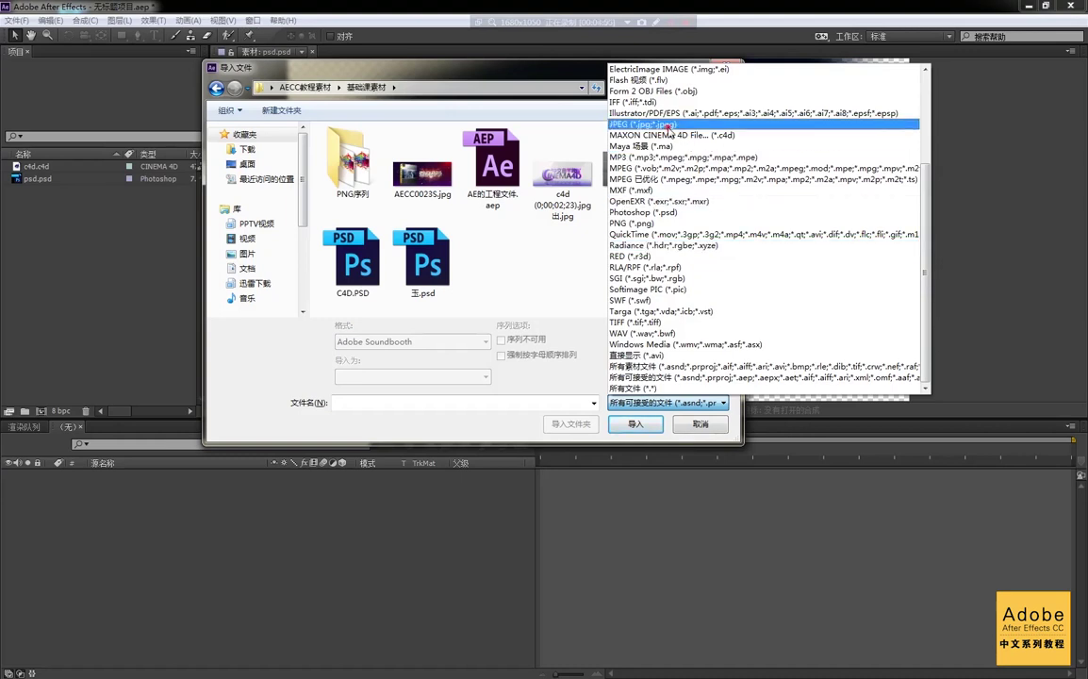
left_click(651, 124)
left_click(674, 402)
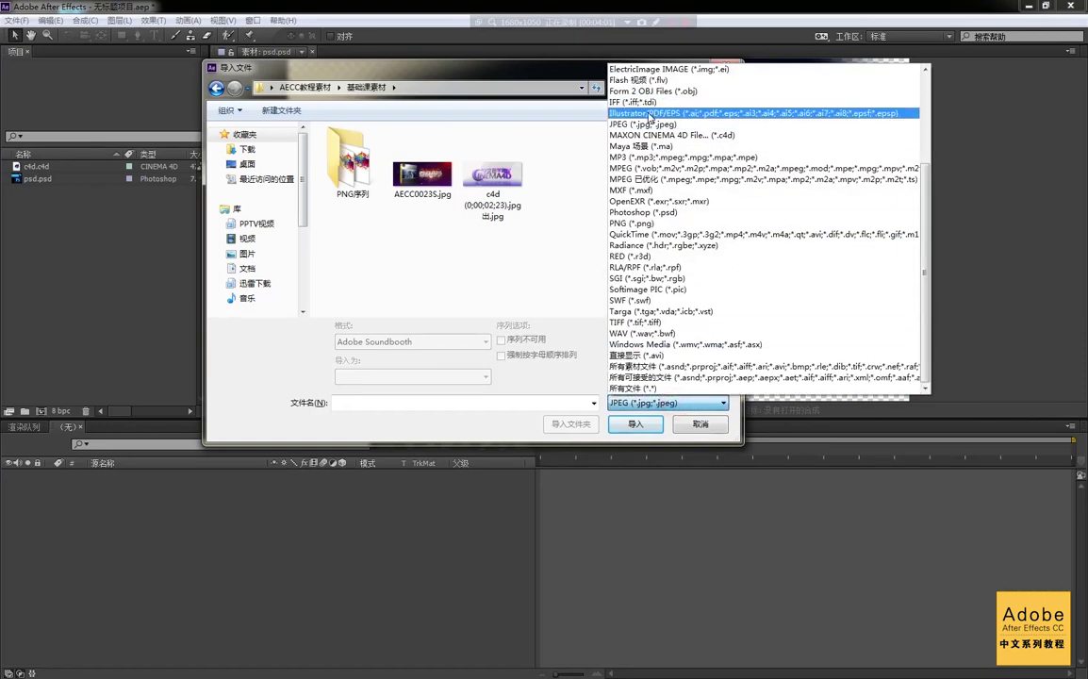
left_click(642, 130)
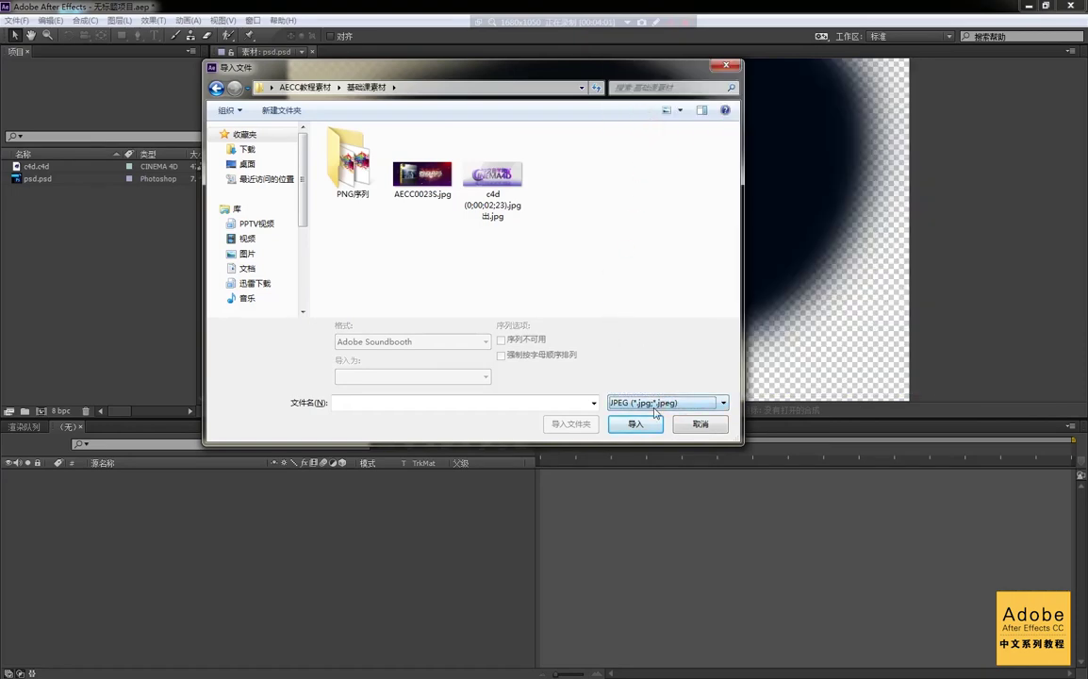
- Try selecting AECC0023S.jpg alone and together with the c4d (0;00;02;23) JPEG
left_click(582, 253)
left_click(423, 175)
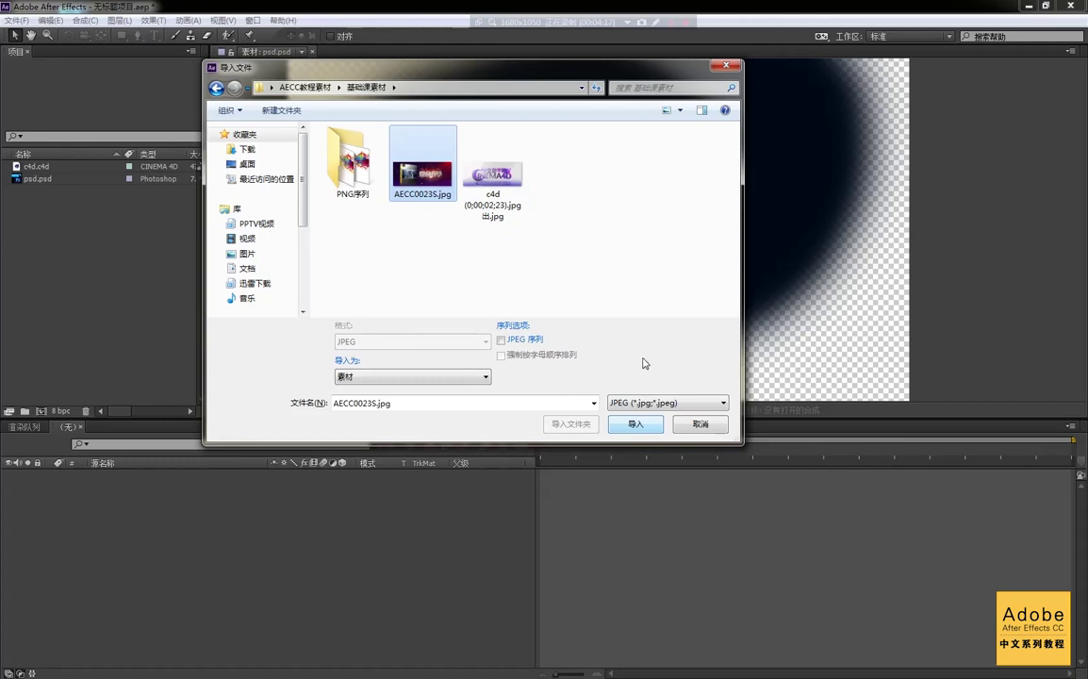
left_click(610, 262)
left_click_drag(575, 254, 456, 215)
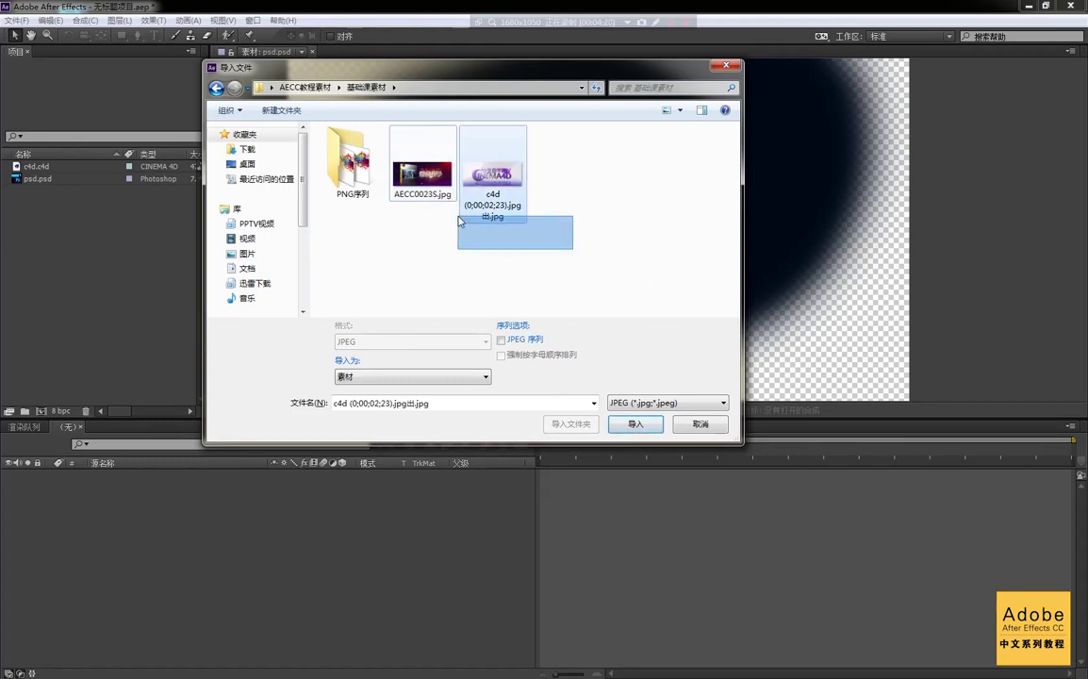
left_click_drag(596, 255, 373, 132)
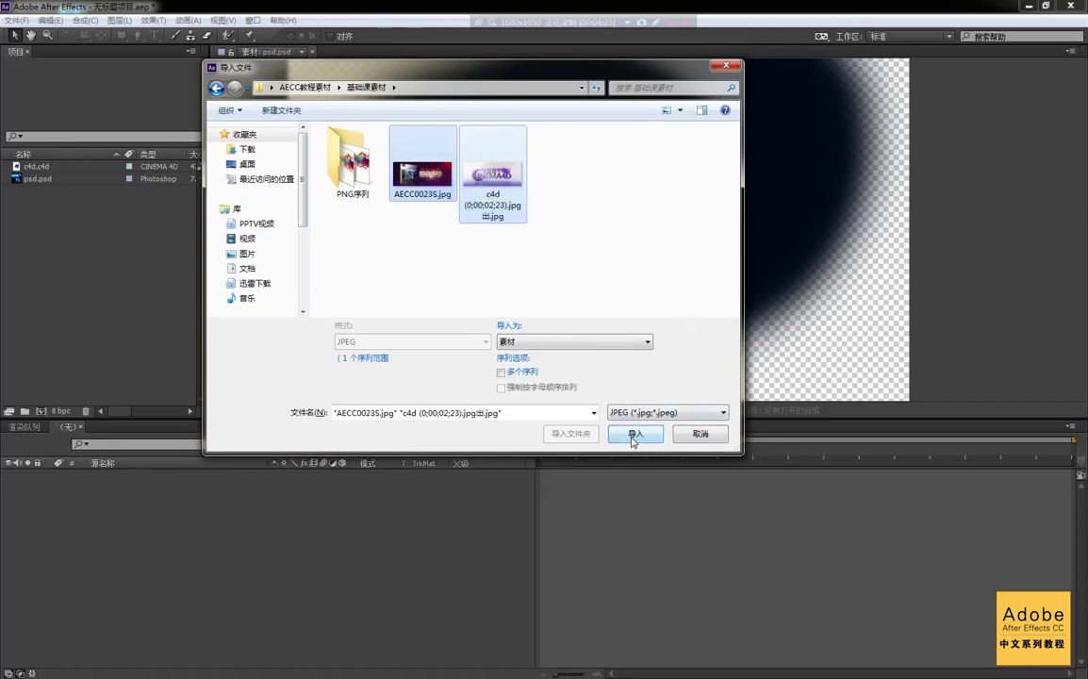
- Import only AECC0023S.jpg as footage, without the JPEG sequence option, and open it in the footage viewer
left_click(415, 168)
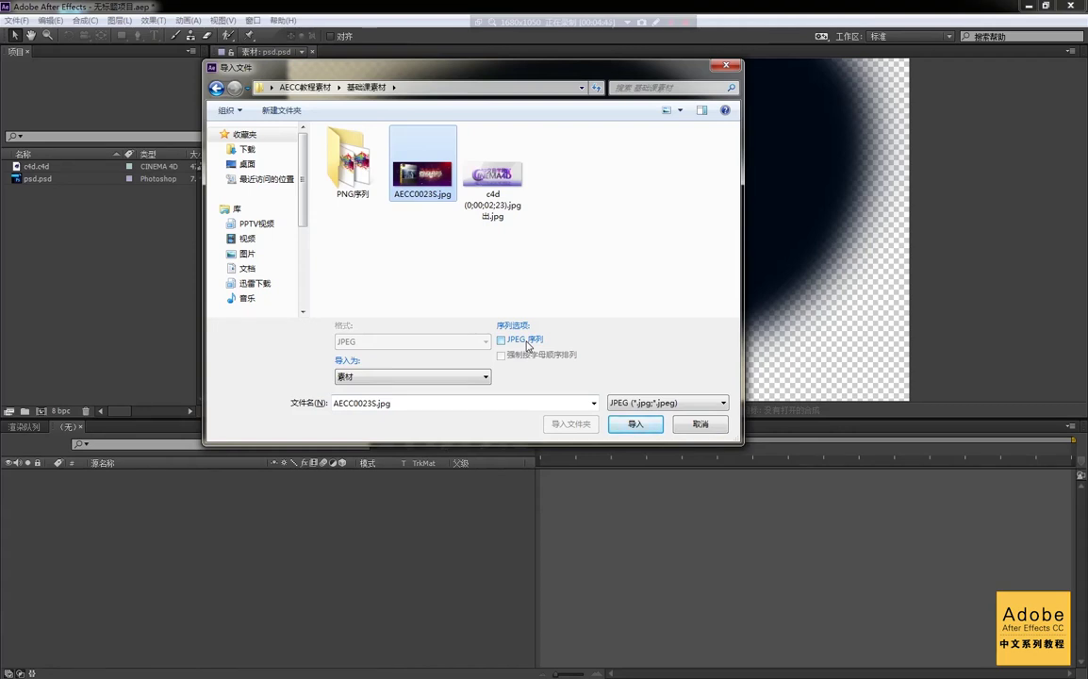
left_click_drag(467, 67, 501, 64)
left_click(471, 239)
left_click(426, 193)
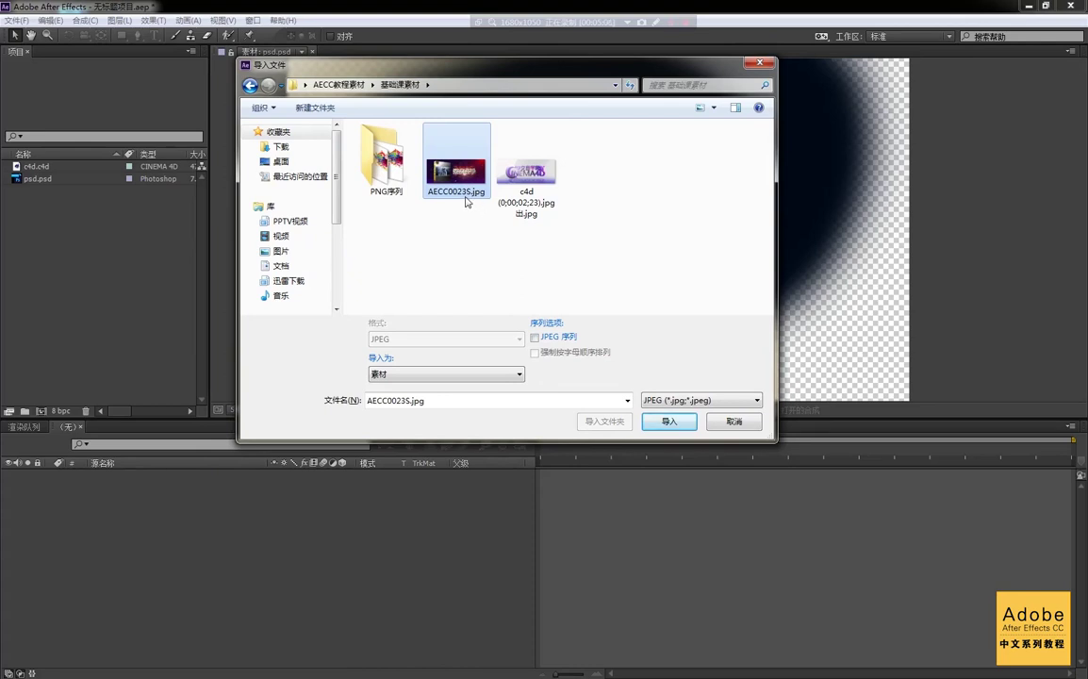
left_click(476, 237)
left_click(471, 191)
left_click(672, 427)
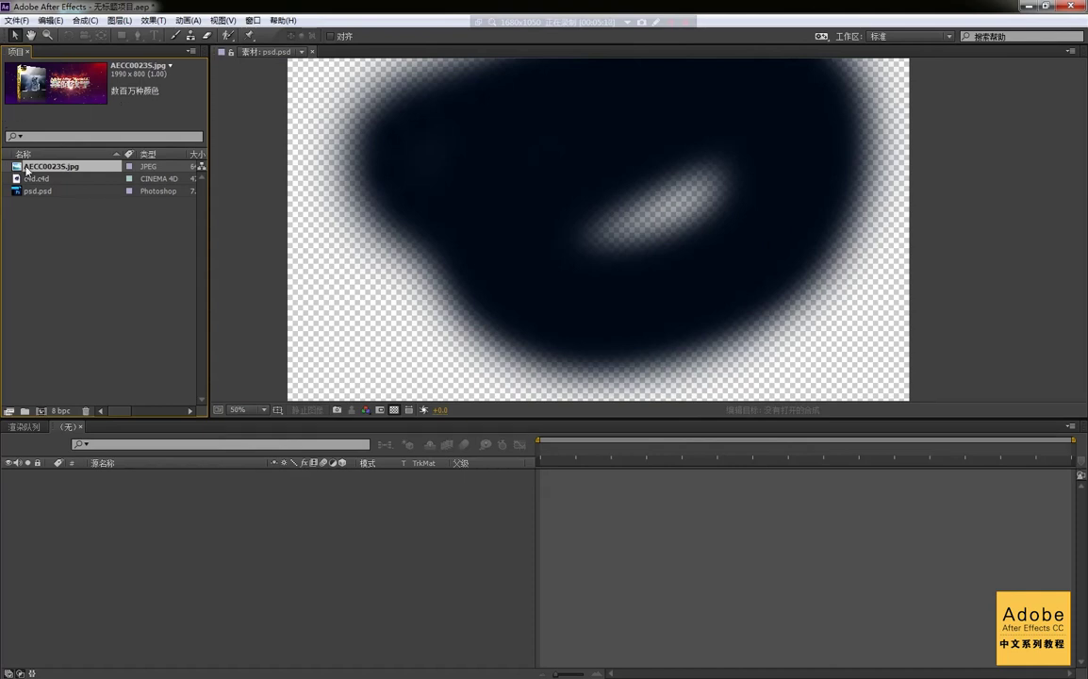
double_click(62, 166)
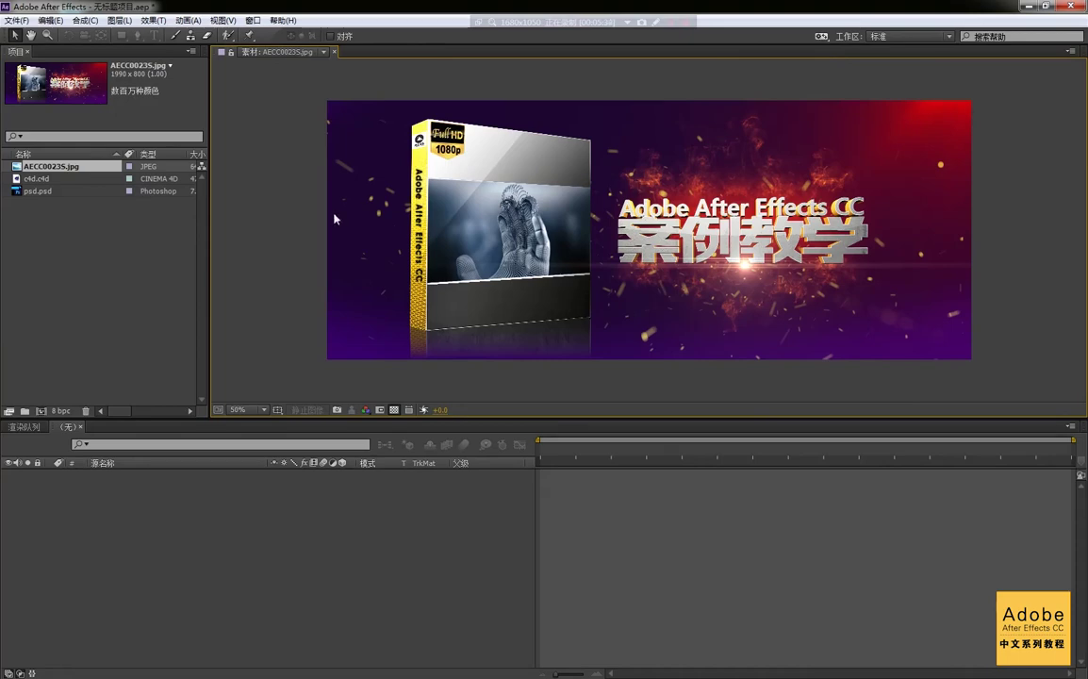
- Reopen the footage import dialog and browse the TrailingParticles frames in the PNG序列 folder
double_click(140, 253)
left_click_drag(515, 80, 431, 99)
left_click(303, 179)
left_click(555, 339)
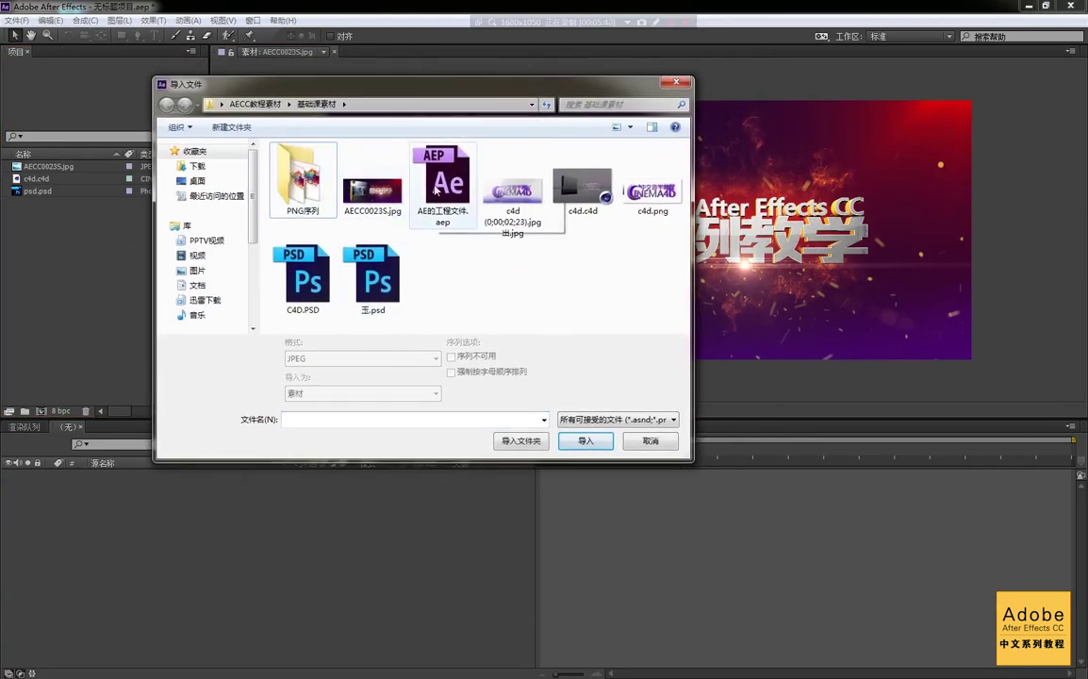
double_click(304, 199)
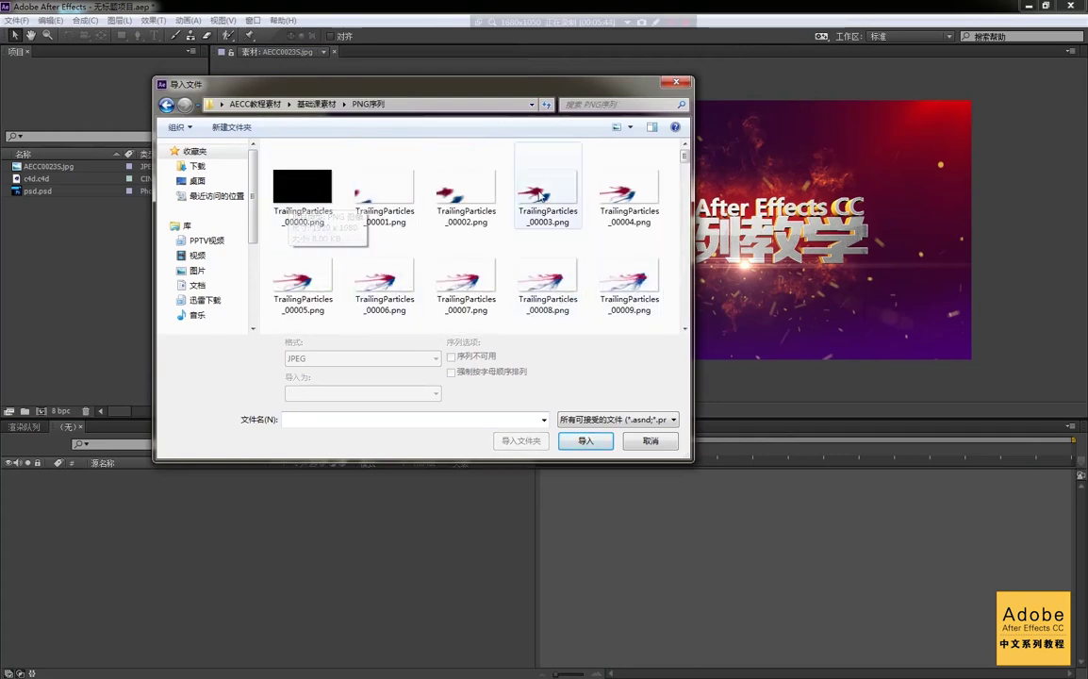
scroll(539, 196, "down", 4)
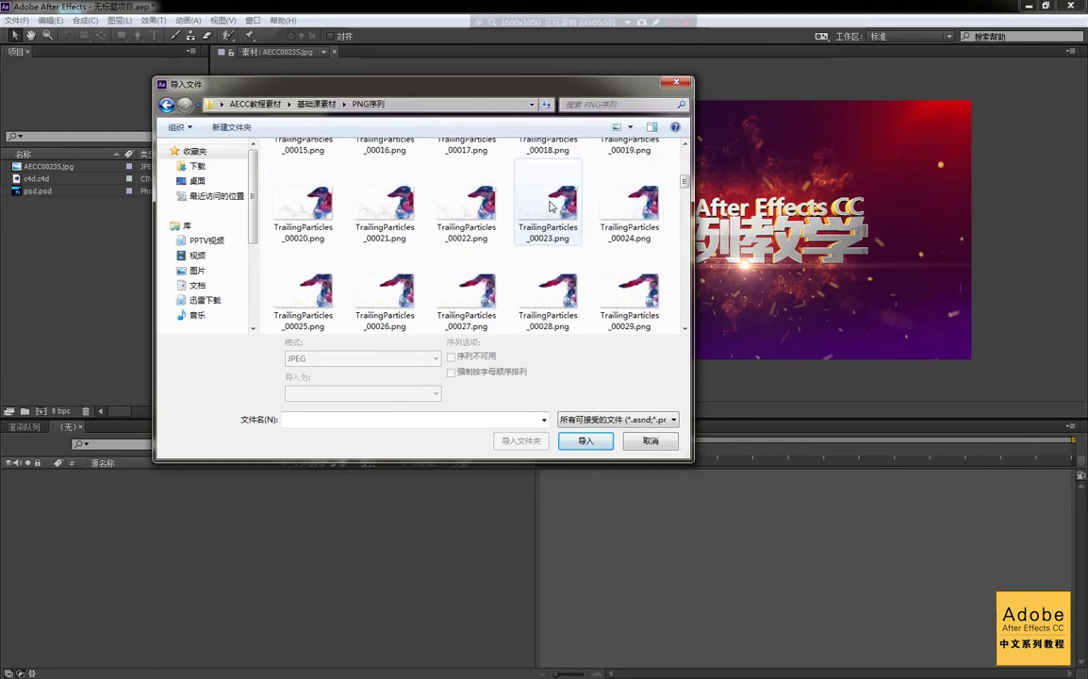
scroll(547, 207, "up", 3)
scroll(551, 219, "down", 10)
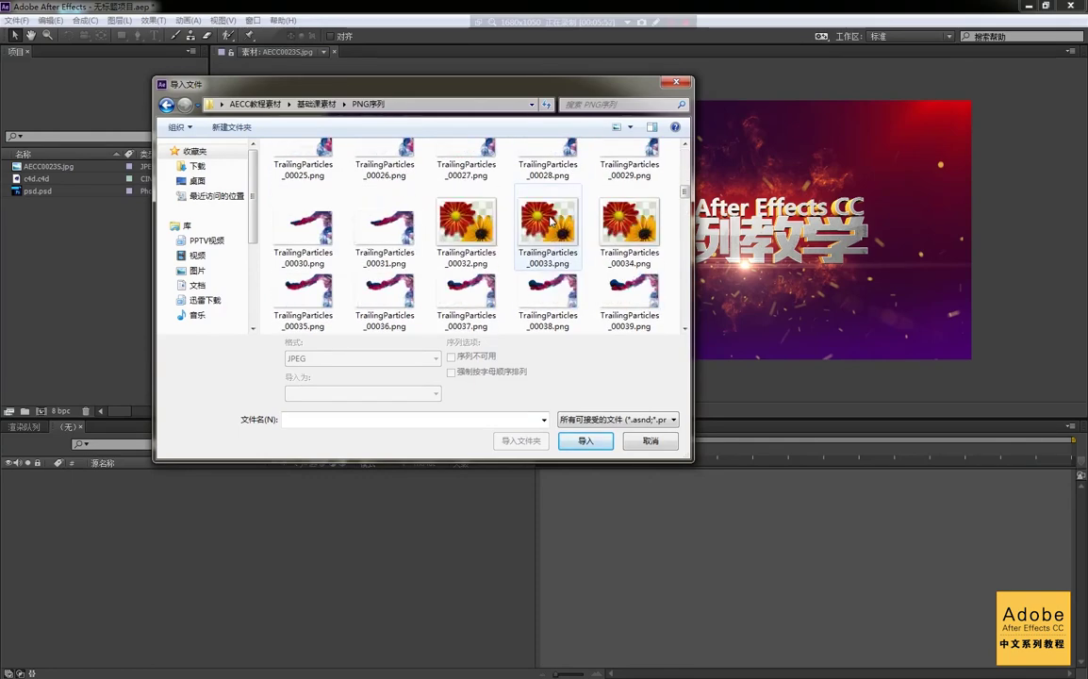
scroll(551, 219, "down", 5)
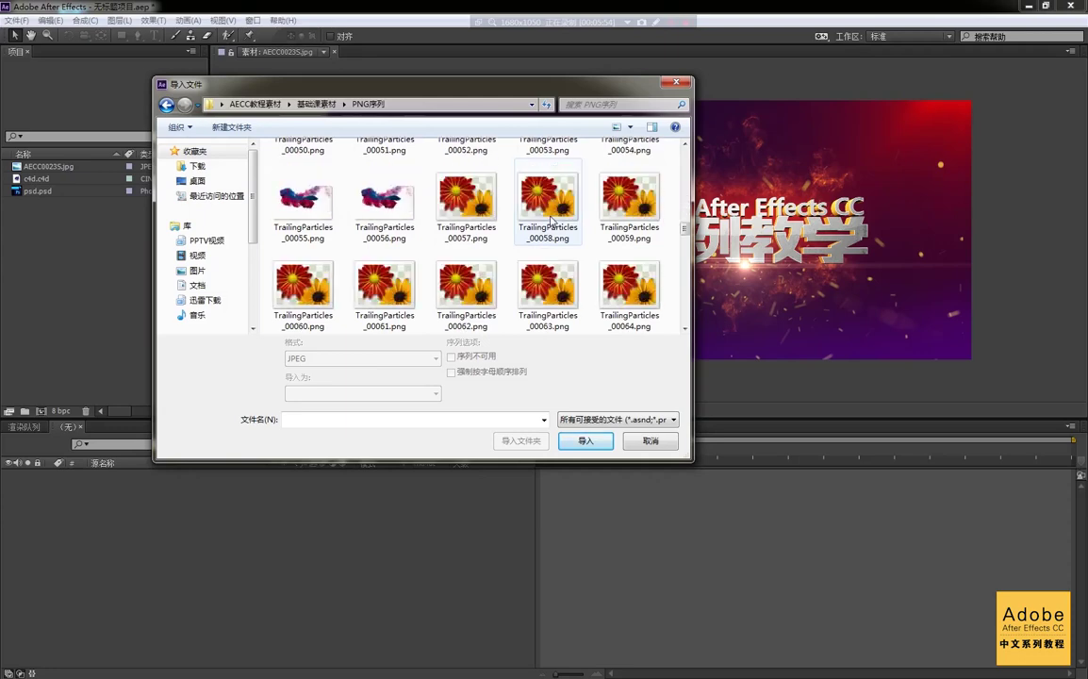
scroll(551, 219, "up", 15)
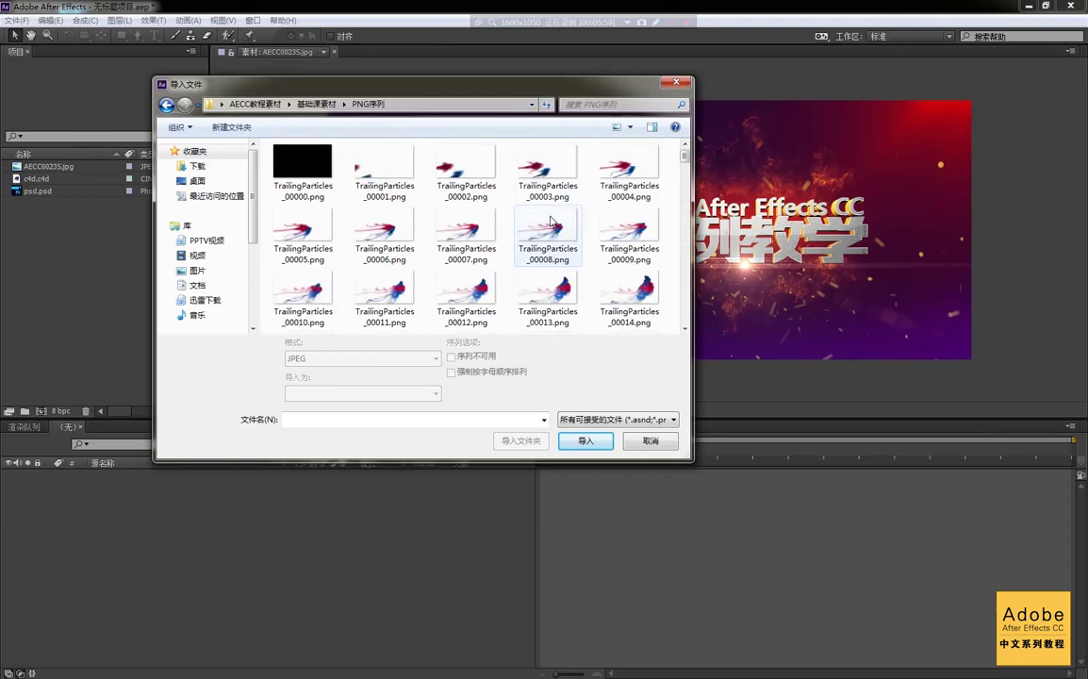
- Try selecting individual frames between TrailingParticles_00000.png and TrailingParticles_00004.png one at a time
left_click(356, 168)
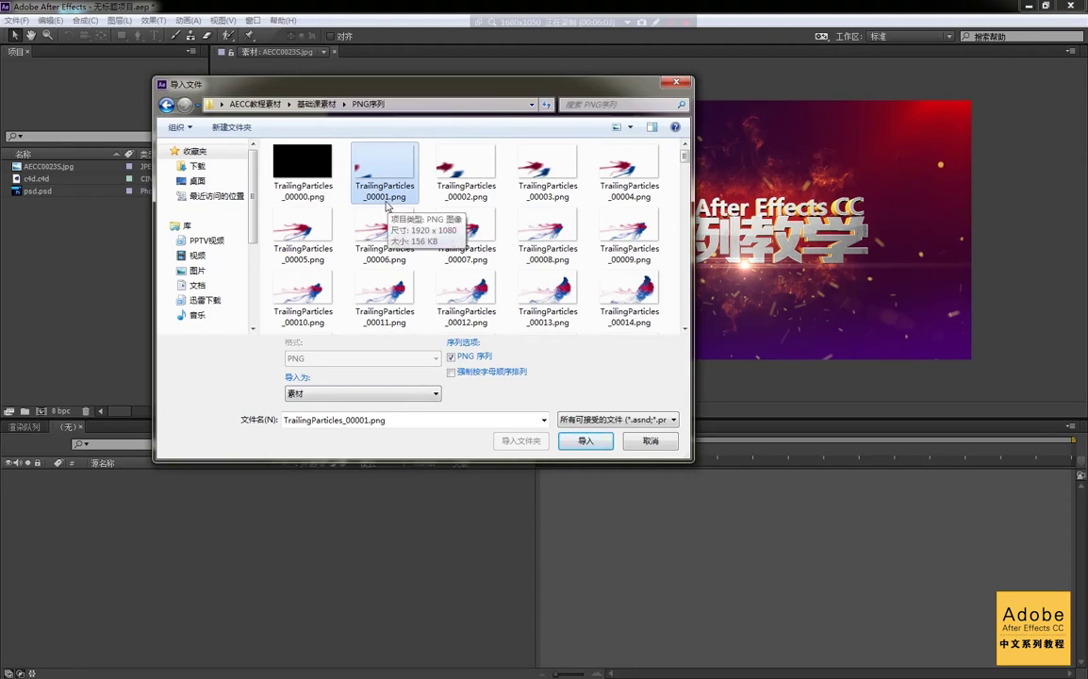
left_click(311, 184)
left_click(356, 175)
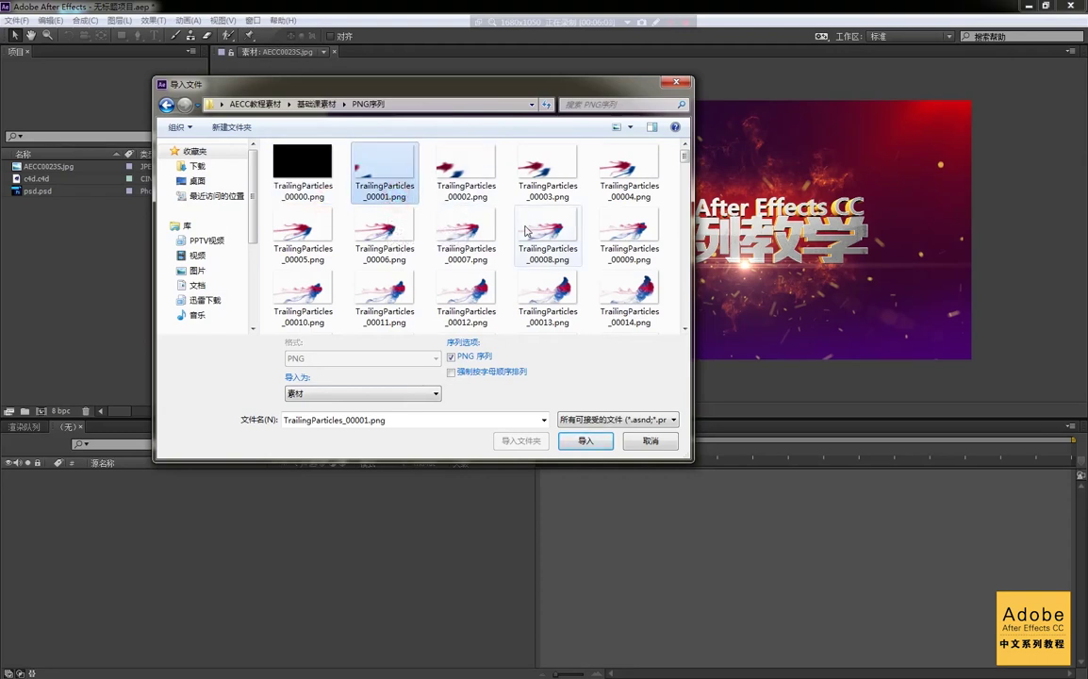
left_click(469, 193)
left_click(548, 183)
left_click(660, 200)
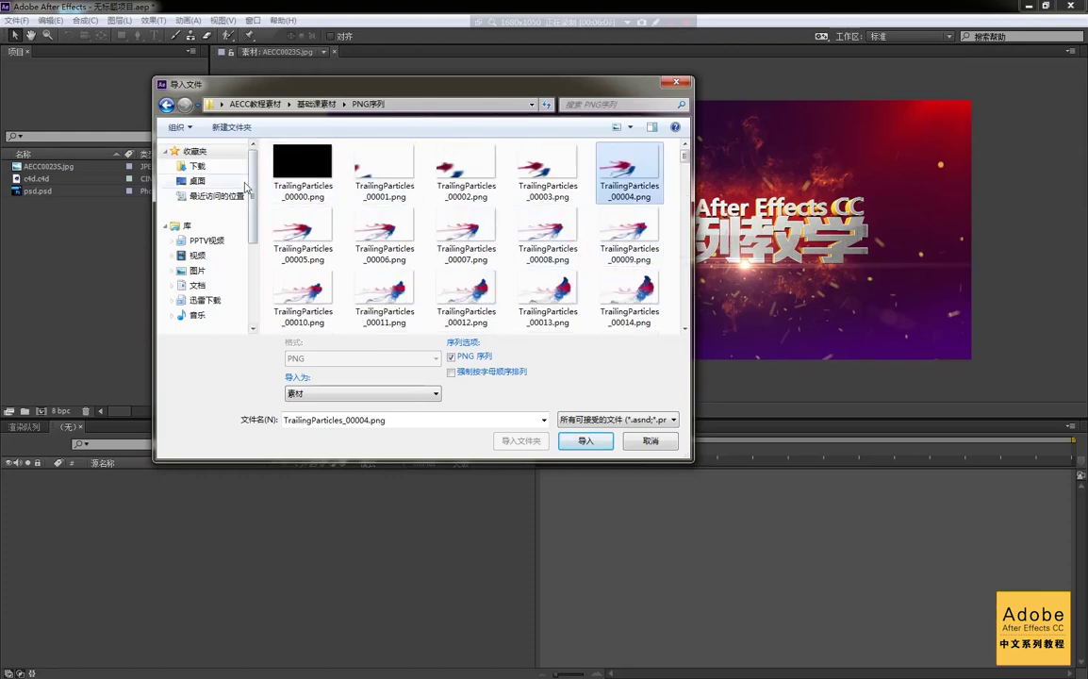
- Select the whole range of frames from TrailingParticles_00000.png to TrailingParticles_00125.png
left_click(302, 165)
mouse_move(683, 157)
left_mouse_down()
mouse_move(688, 211)
mouse_move(681, 153)
left_mouse_up()
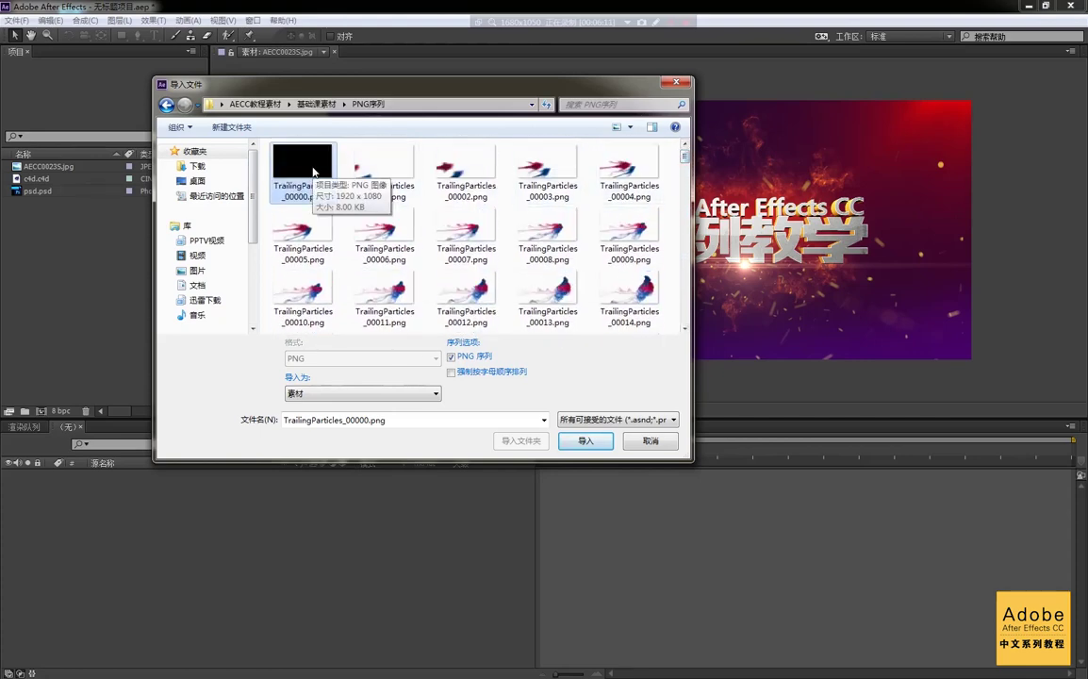
scroll(539, 207, "down", 10)
scroll(570, 256, "down", 5)
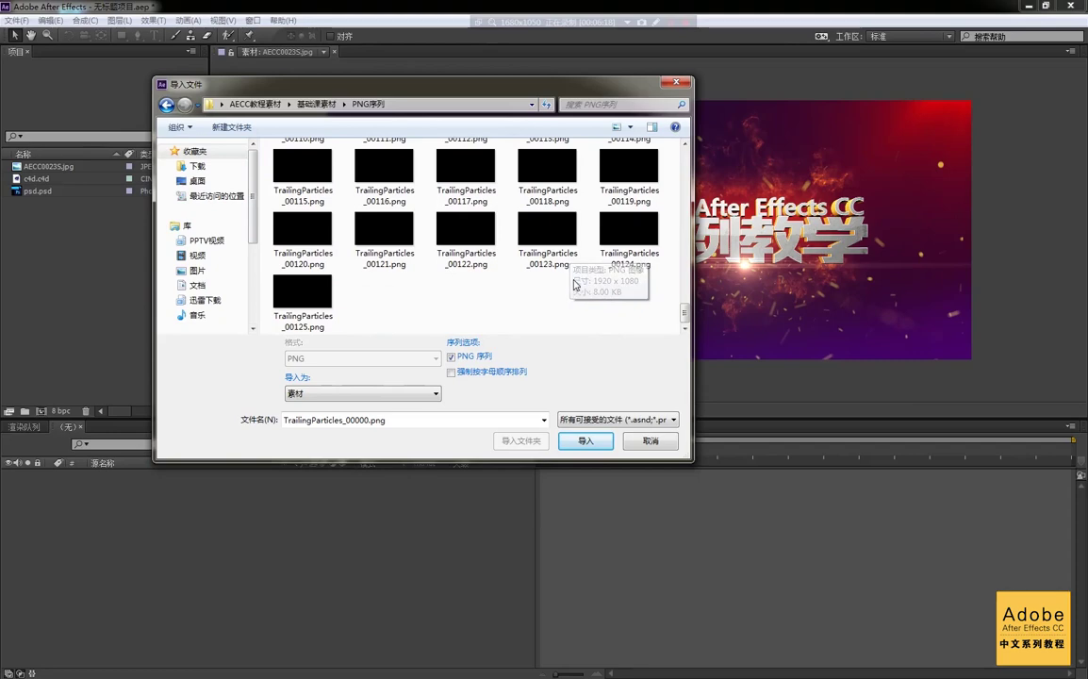
left_click(302, 300, "shift")
left_click_drag(685, 308, 660, 149)
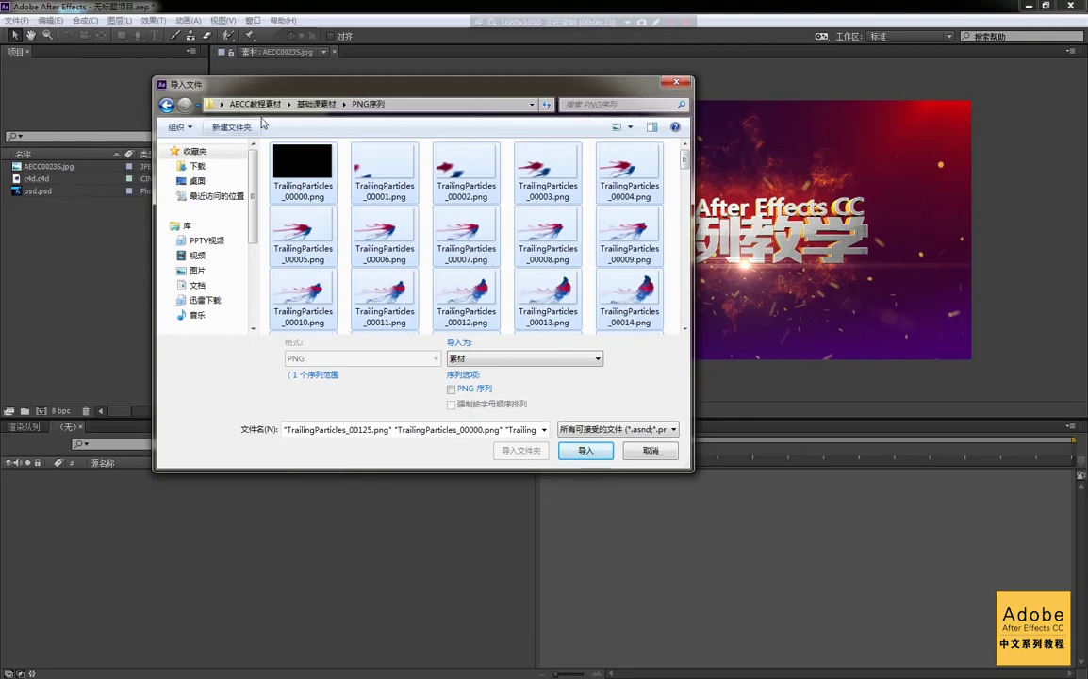
- Replace the multiple selection with only the first frame, TrailingParticles_00000.png, keeping its file name and the PNG sequence option
left_click_drag(526, 79, 568, 52)
left_click(508, 141)
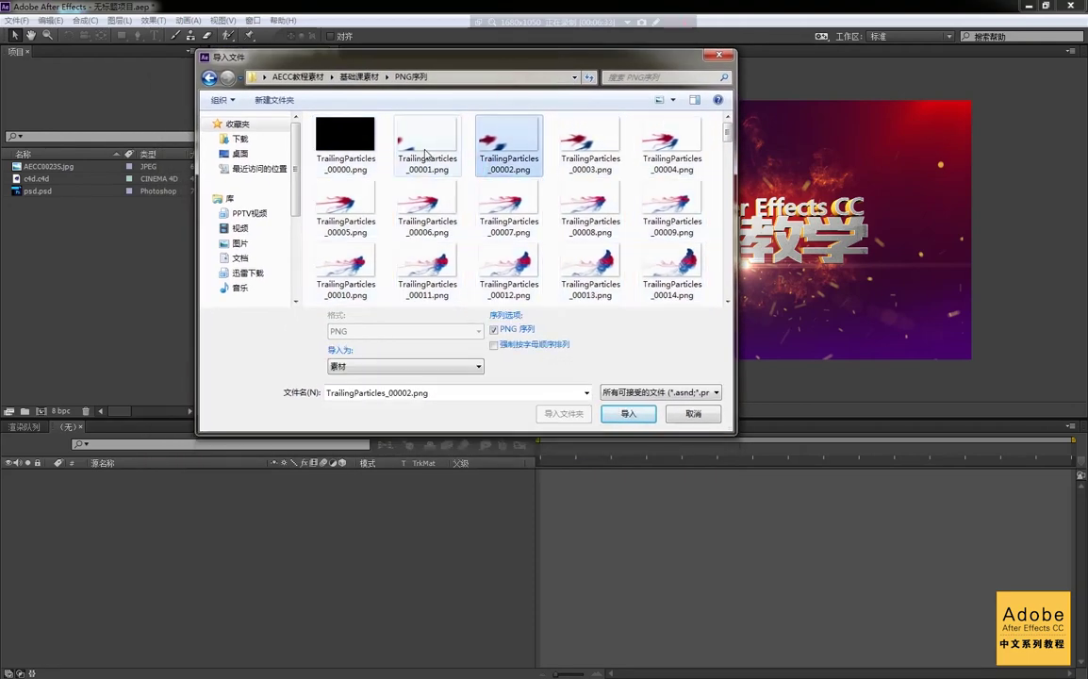
left_click(364, 144)
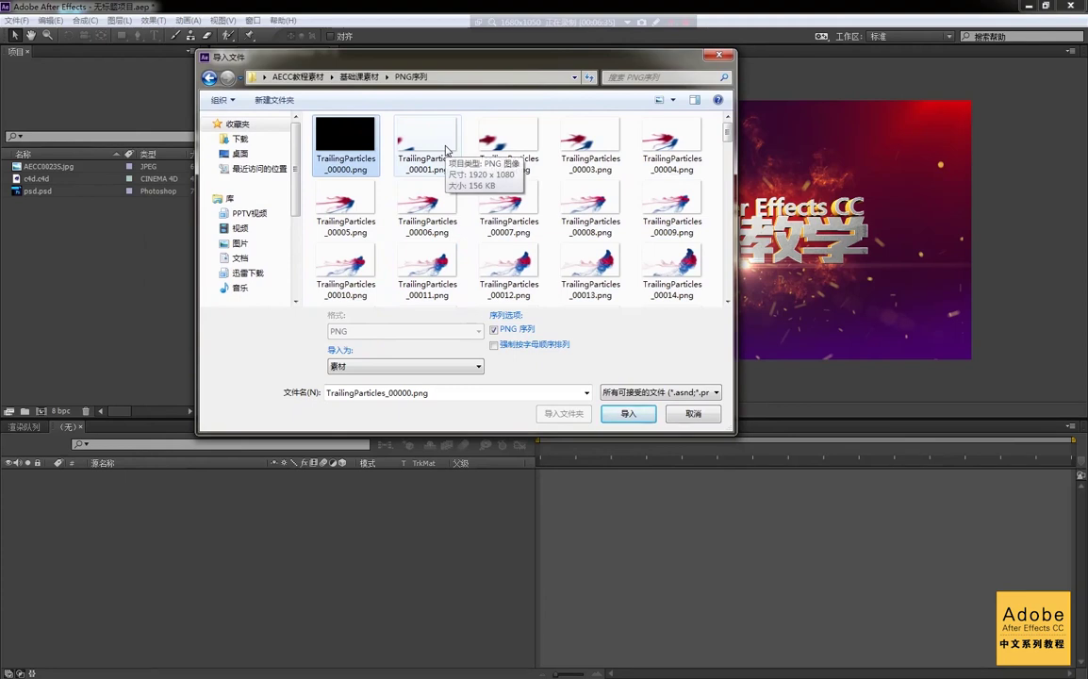
left_click(345, 160)
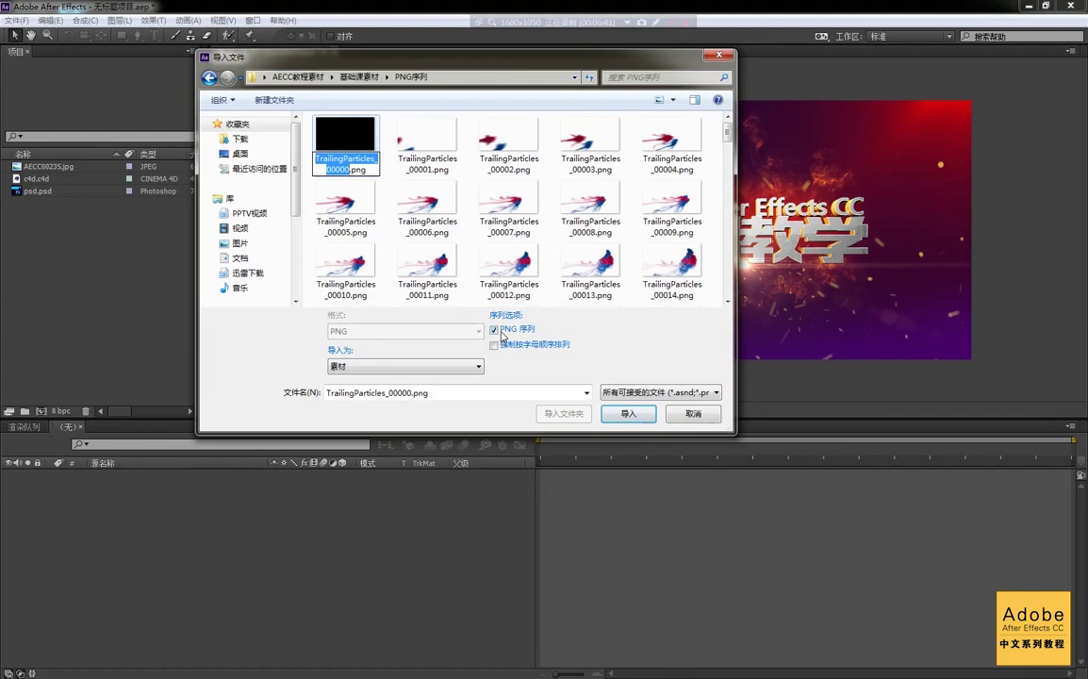
key("Escape")
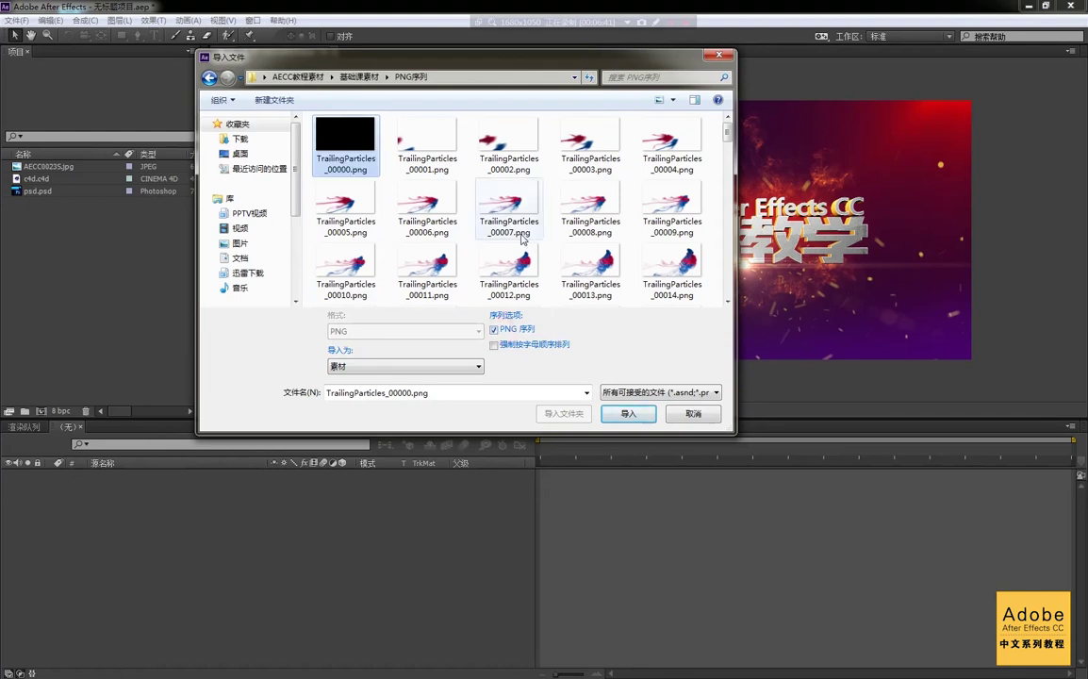
- Import TrailingParticles_00000.png with the PNG sequence option enabled so all frames come in as one footage item
left_click(495, 330)
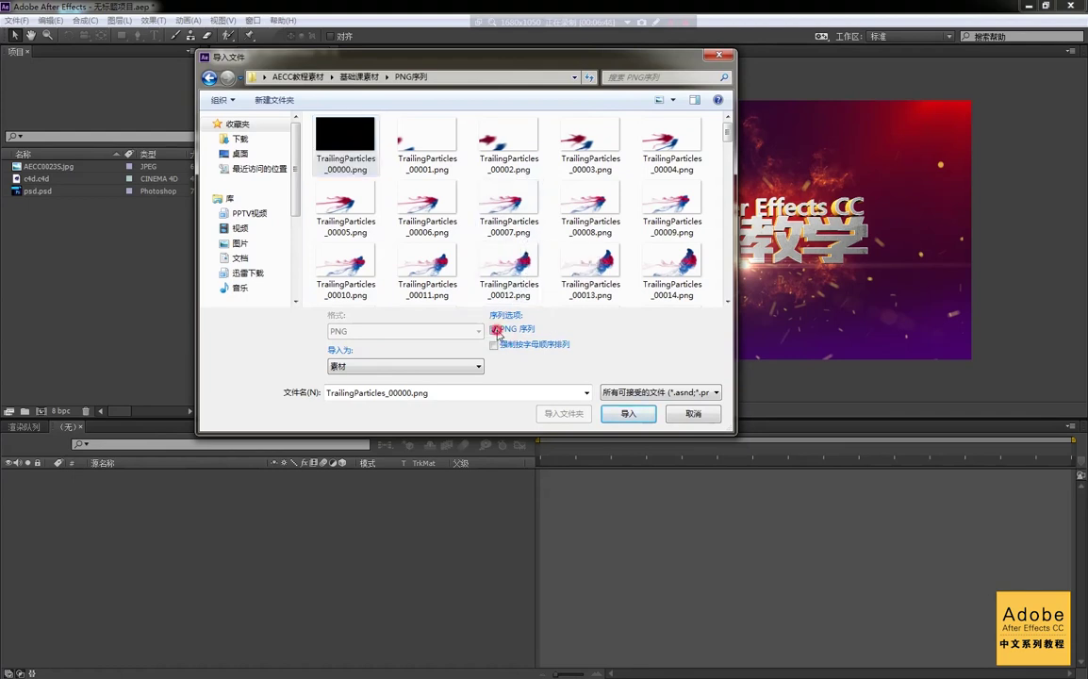
left_click(495, 330)
left_click(492, 330)
left_click(634, 414)
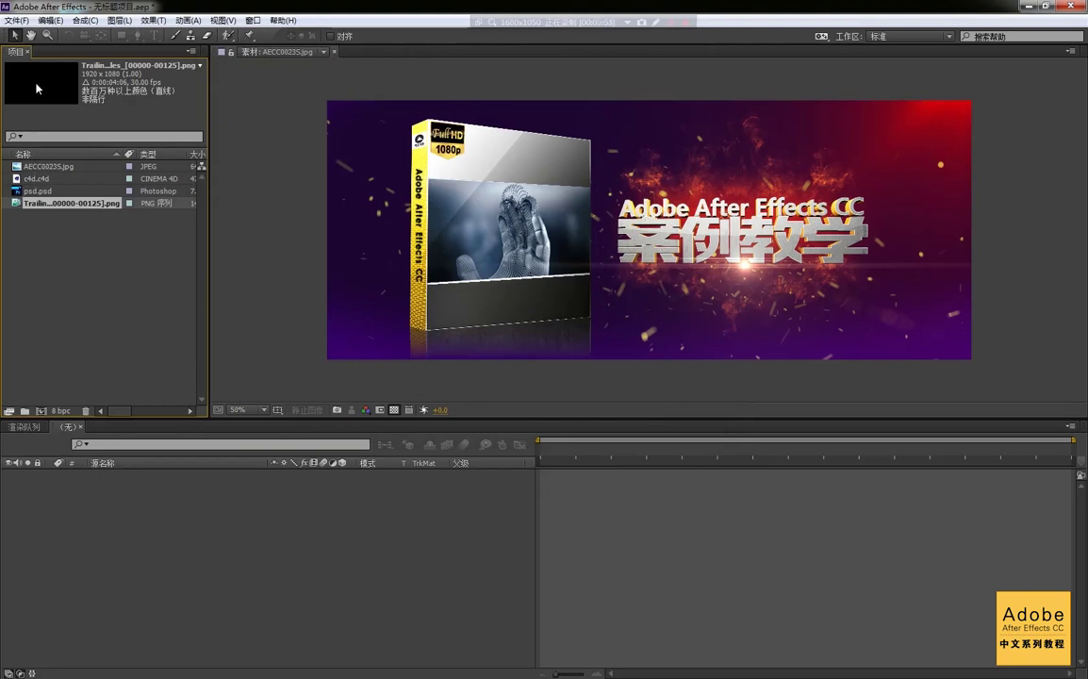
- Select the imported TrailingParticles sequence in the project to examine its resolution, duration and frame rate
left_click(52, 315)
left_click(47, 204)
left_click(35, 255)
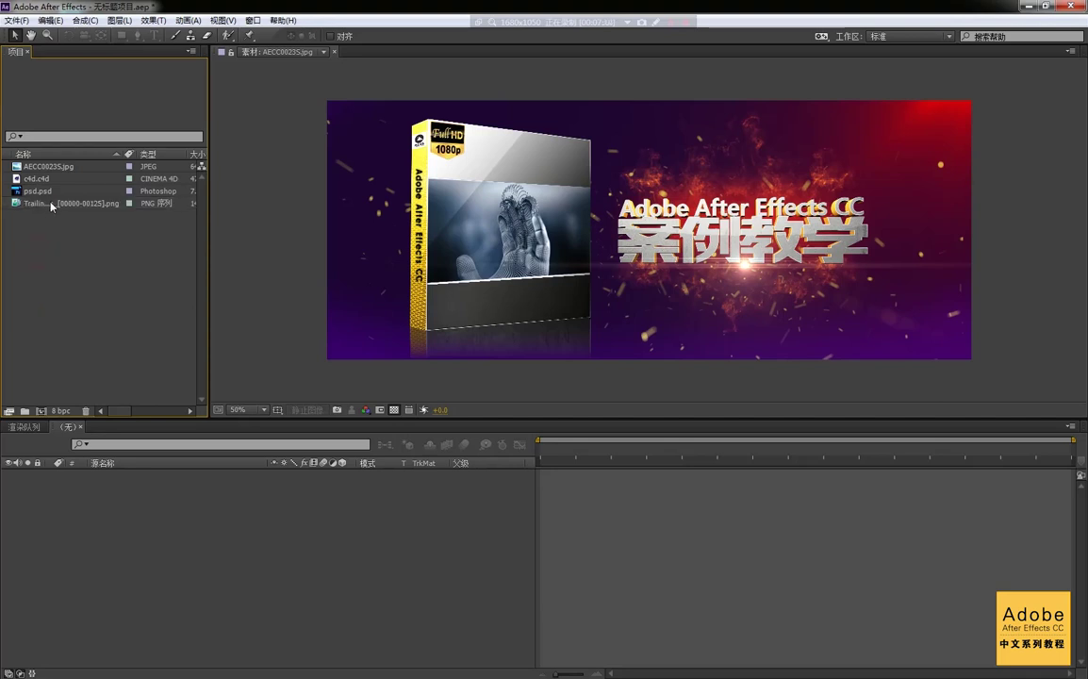
left_click(45, 205)
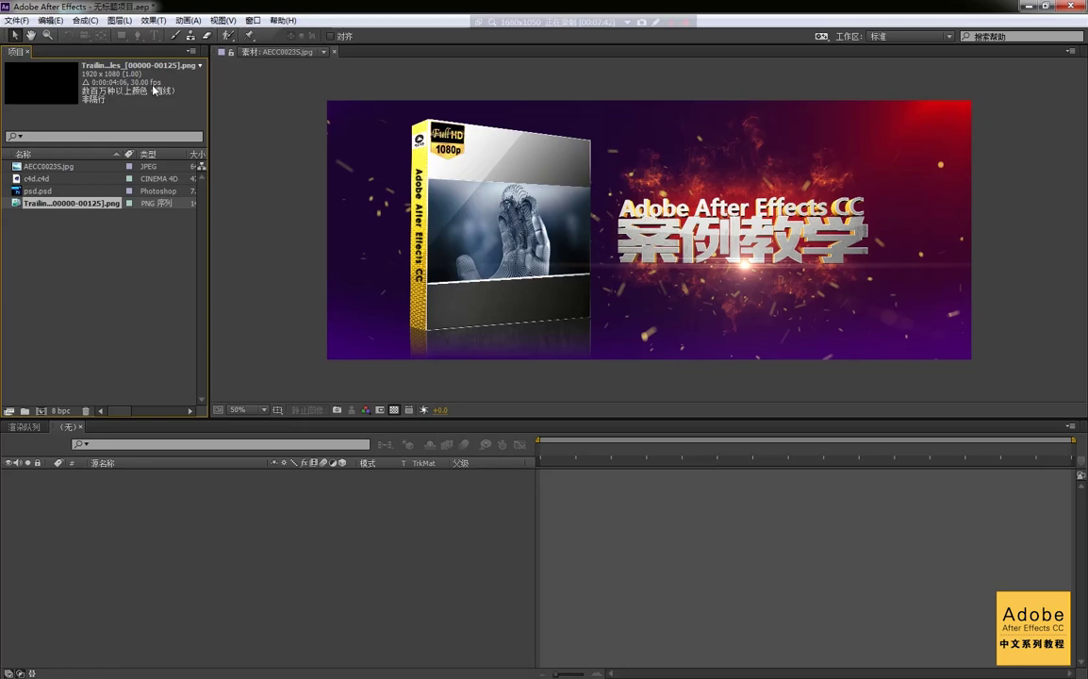
left_click(41, 238)
left_click(31, 204)
double_click(31, 204)
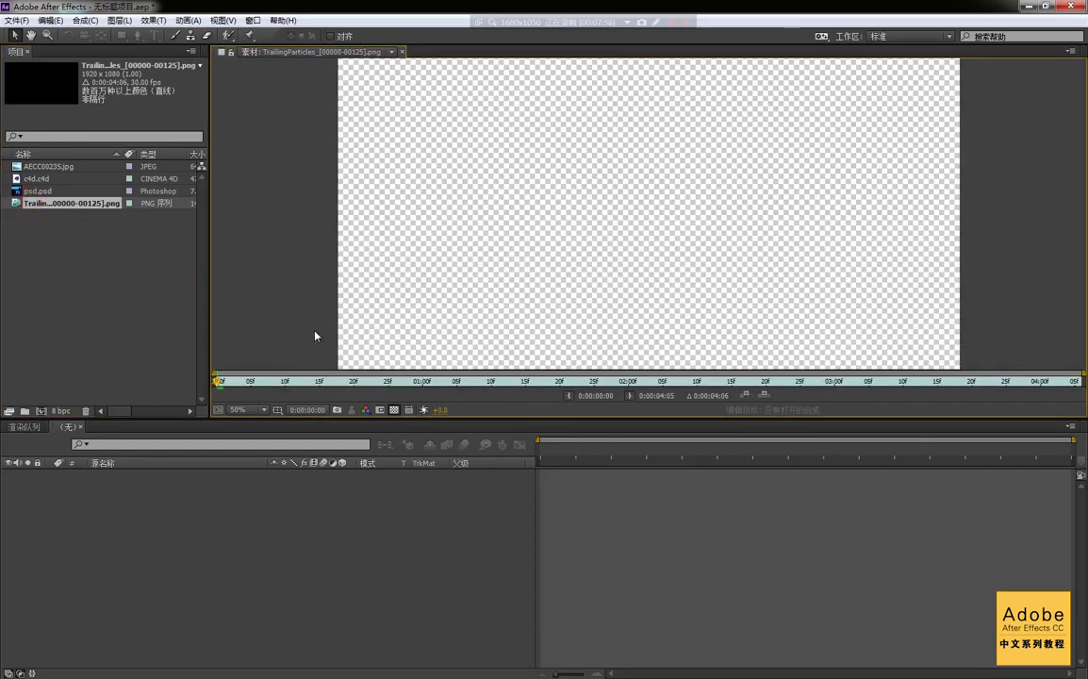
- Preview the still image AECC0023S.jpg in the footage viewer for comparison with the sequence
double_click(38, 166)
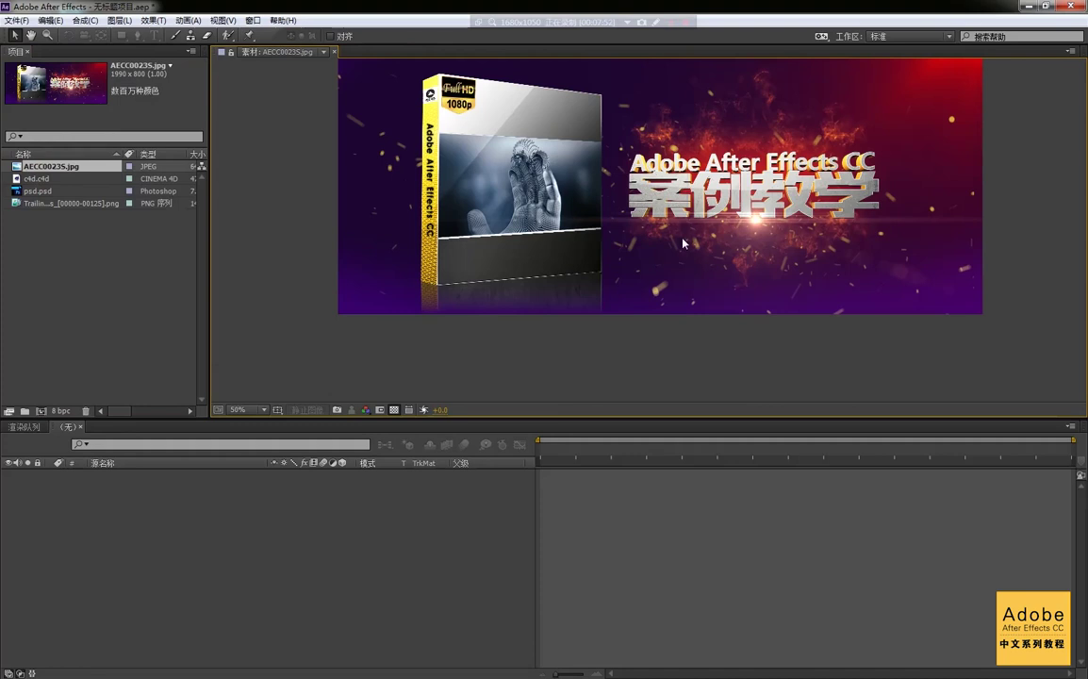
left_click_drag(701, 215, 644, 259)
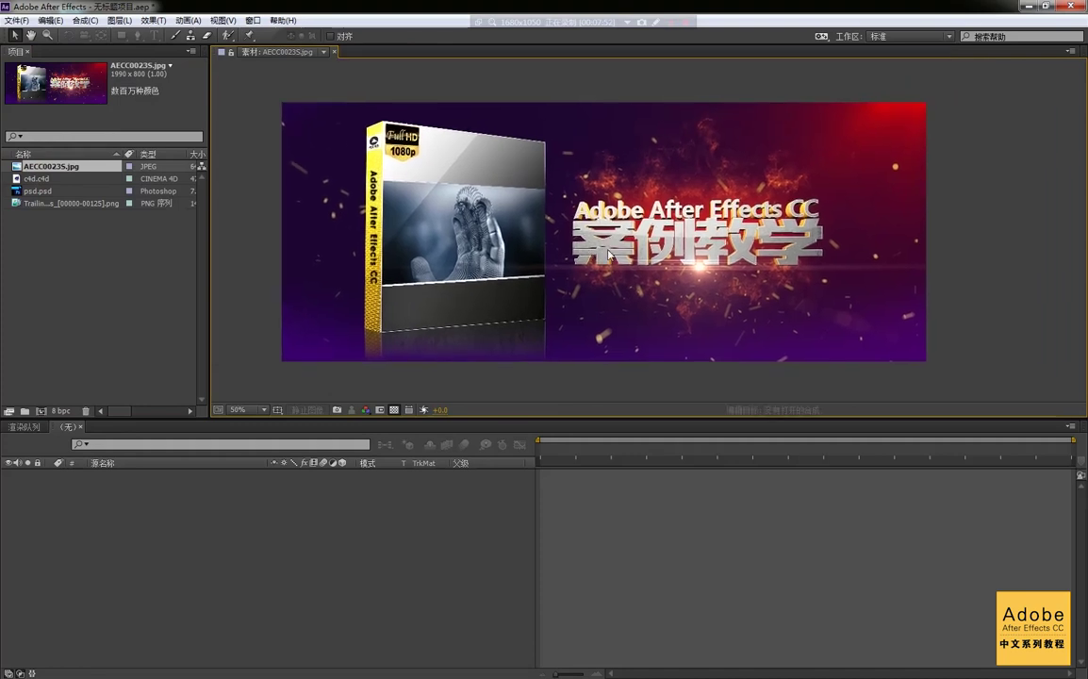
left_click_drag(715, 215, 723, 196)
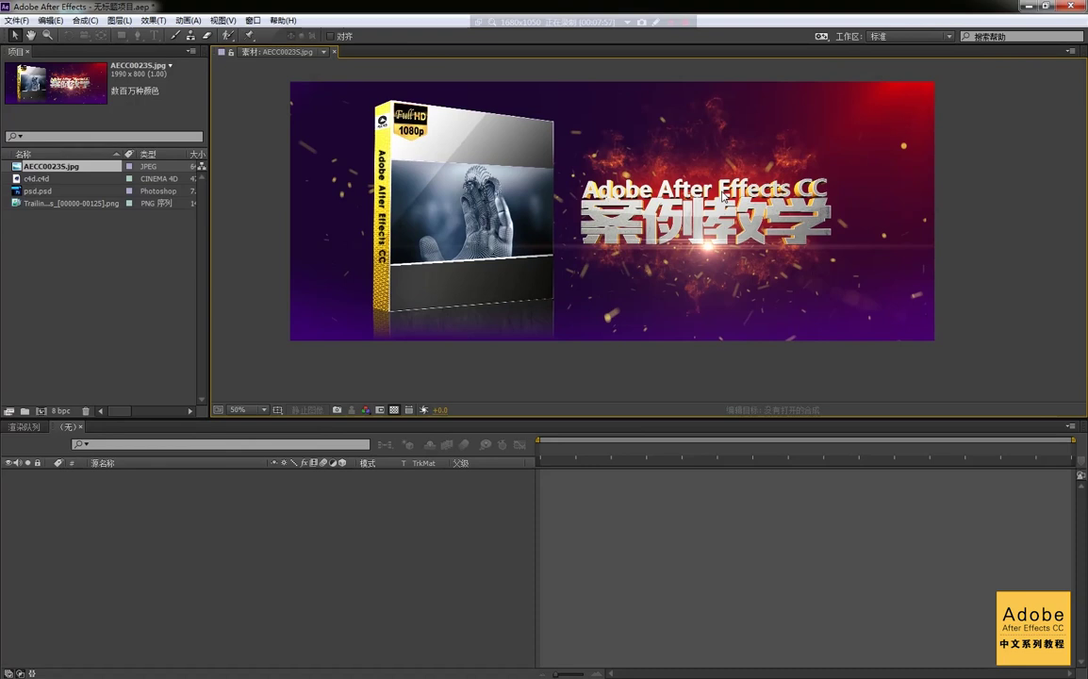
- Switch the footage preview back from the still image to the TrailingParticles PNG sequence
left_click(11, 209)
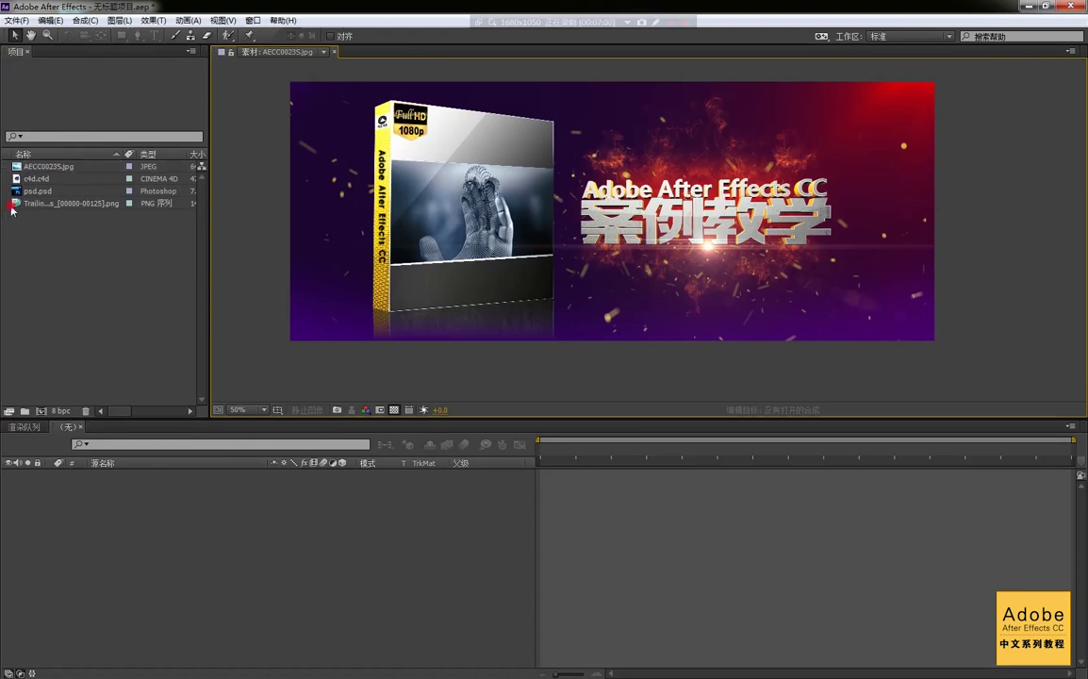
left_click(13, 203)
left_click(56, 192)
double_click(54, 203)
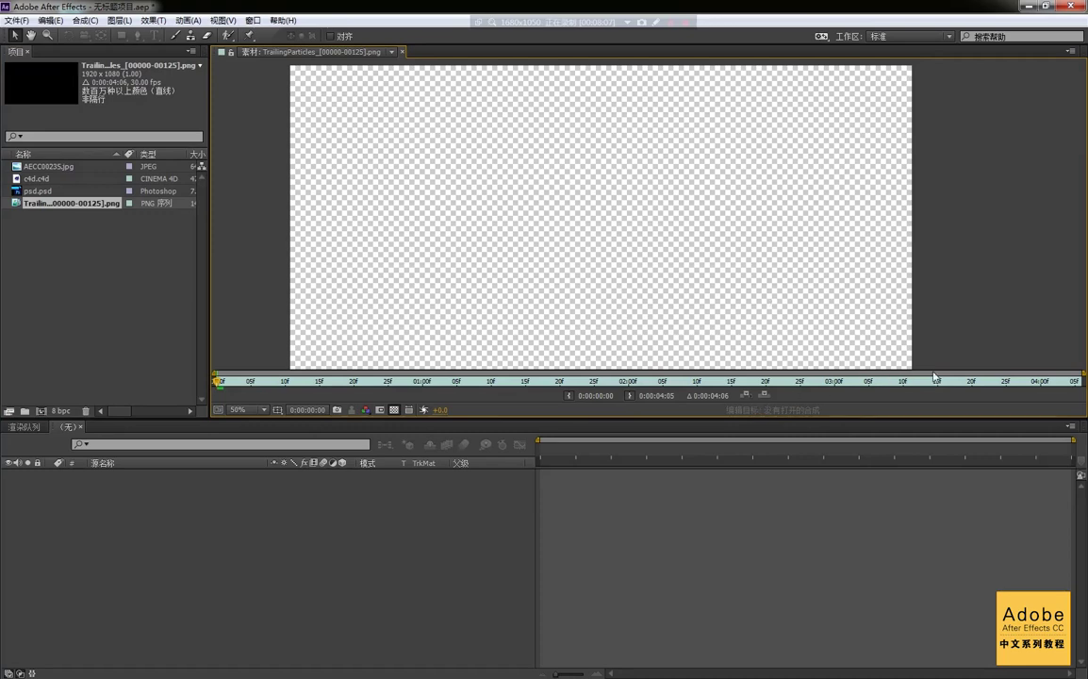
left_click_drag(761, 211, 764, 203)
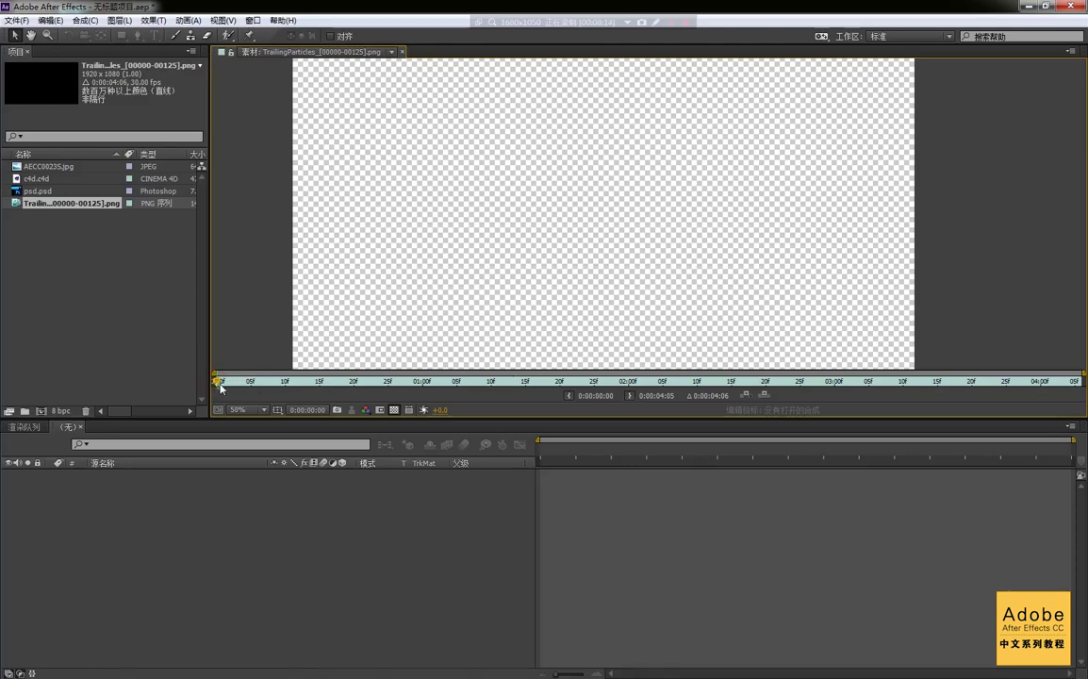
- Scrub through the whole particle sequence, leave the playhead at 0:00:00:20, and deselect the footage in the project
left_click_drag(218, 384, 1084, 351)
left_click_drag(966, 361, 633, 383)
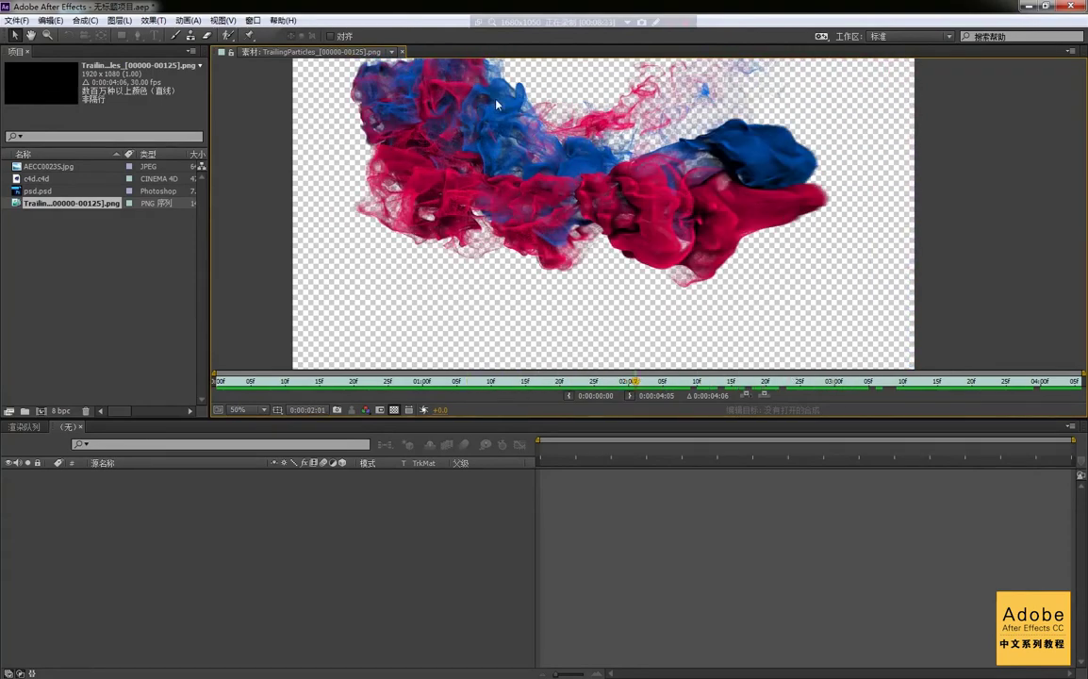
scroll(317, 195, "up", 1)
scroll(450, 181, "down", 1)
scroll(494, 197, "up", 1)
left_click_drag(274, 381, 356, 383)
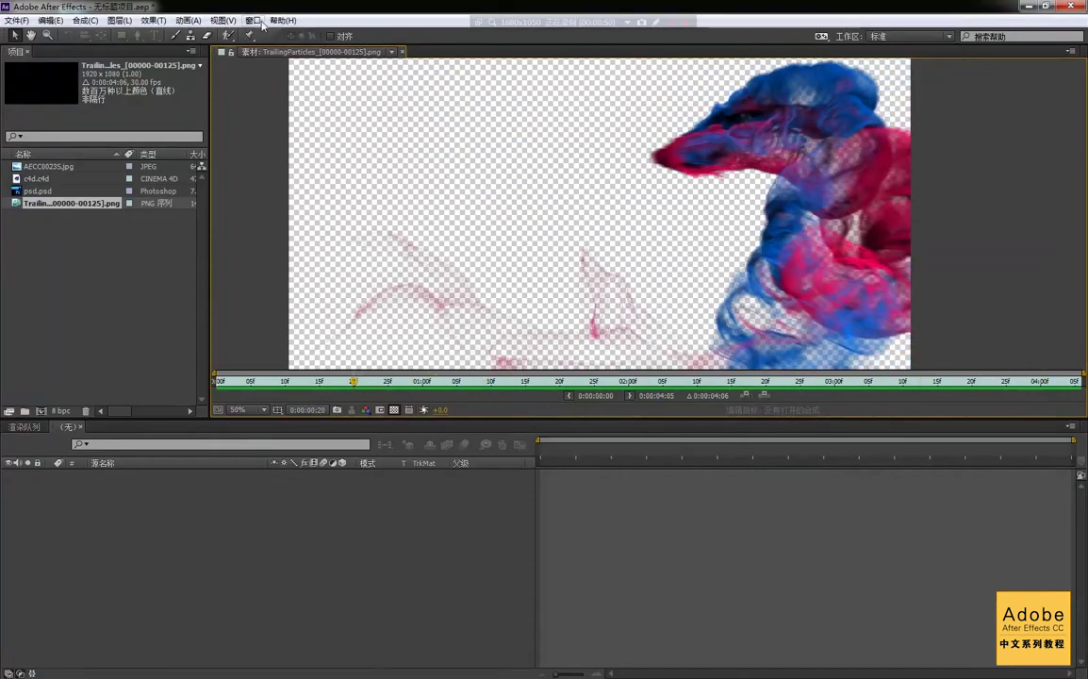
left_click(159, 239)
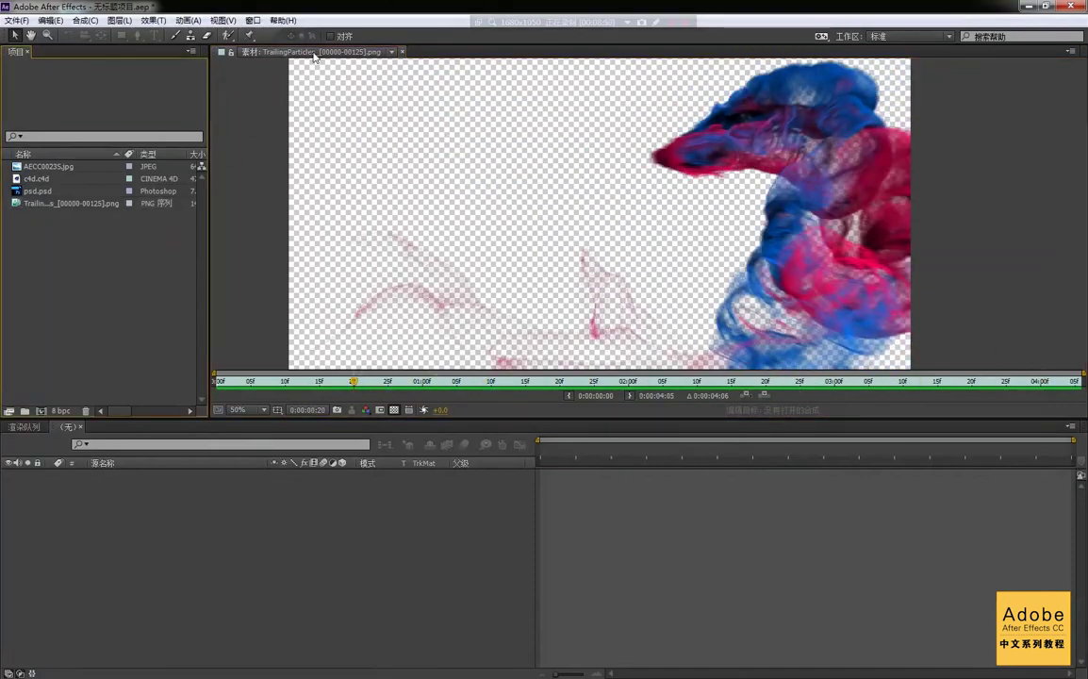